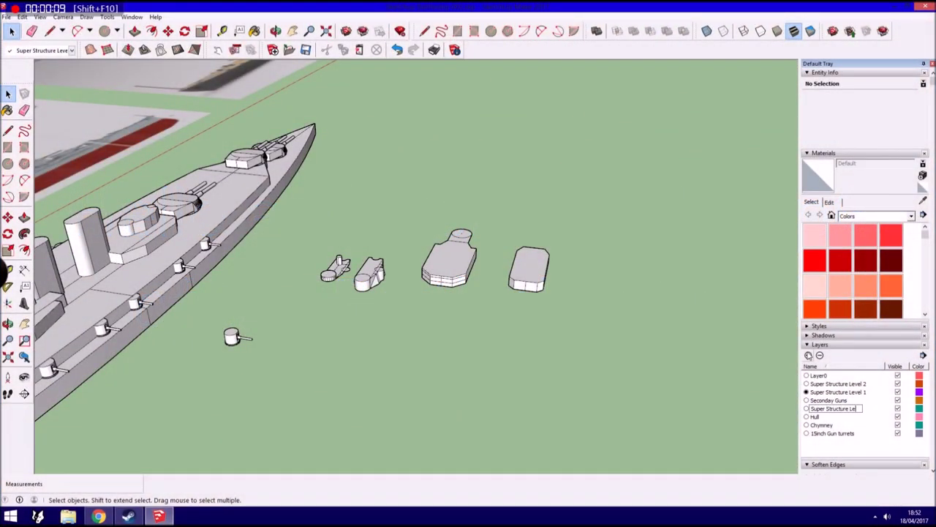
# Paste the copied deck outline on the ground below the turrets
pyautogui.scroll(-3, 688, 324)
pyautogui.click(242, 322)
pyautogui.click(22, 16)
pyautogui.click(33, 81)
pyautogui.scroll(3, 551, 358)
pyautogui.click(513, 370)
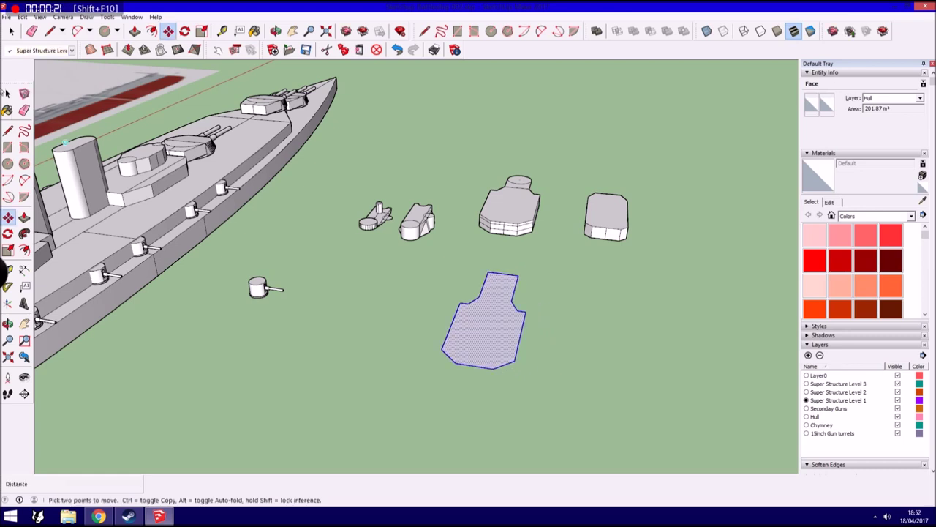
# Select the pasted outline and assign it to the superstructure layer
pyautogui.press('space')
pyautogui.moveTo(407, 404); pyautogui.dragTo(572, 256)
pyautogui.click(40, 50)
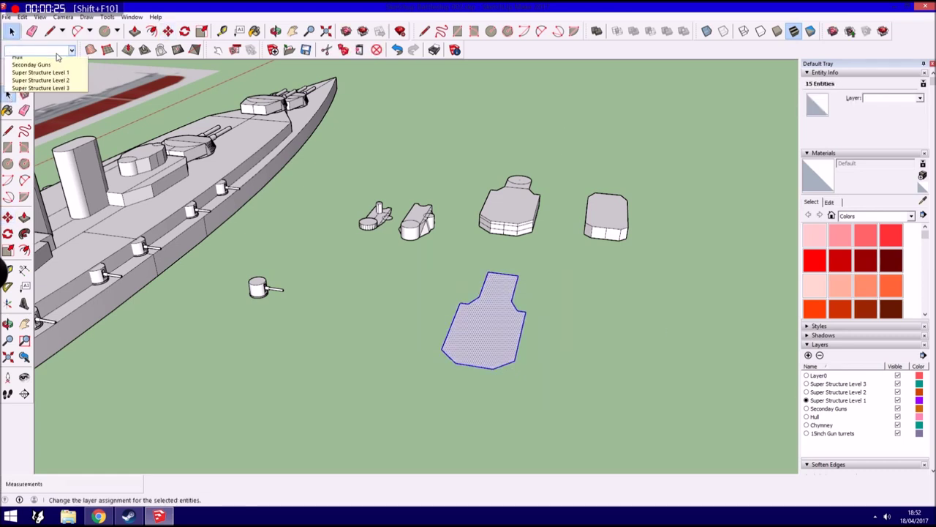
pyautogui.click(44, 116)
# Push/Pull the outline up 2.50 m into a block
pyautogui.press('p')
pyautogui.moveTo(517, 275); pyautogui.dragTo(487, 320)
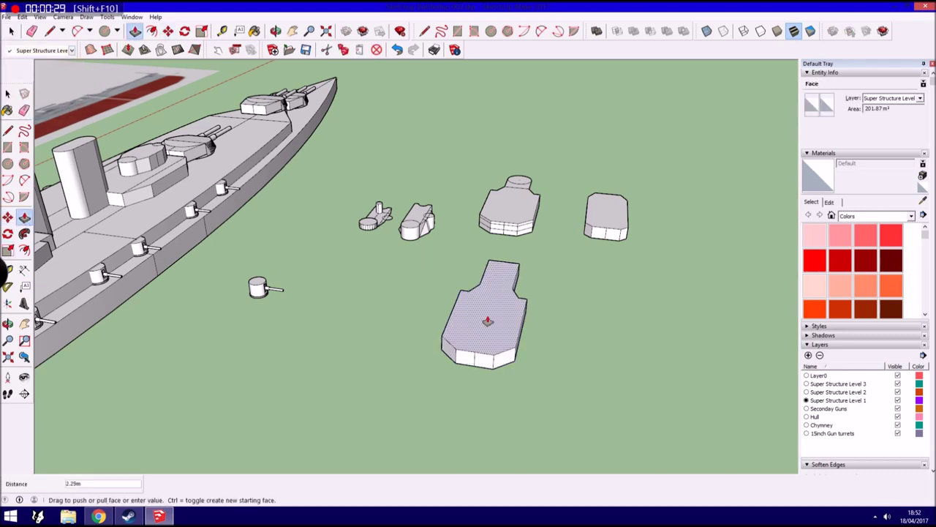
pyautogui.press('Return')
pyautogui.press('r')
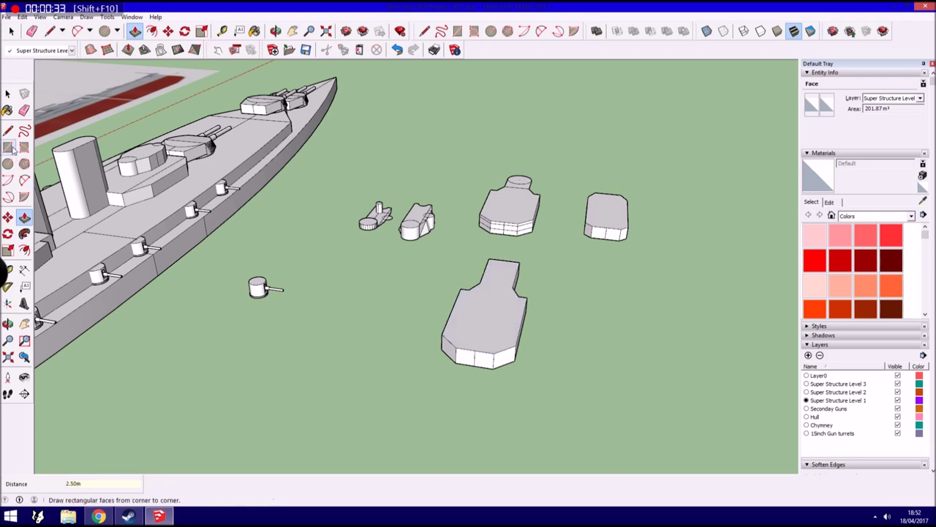
pyautogui.press('l')
pyautogui.scroll(3, 516, 371)
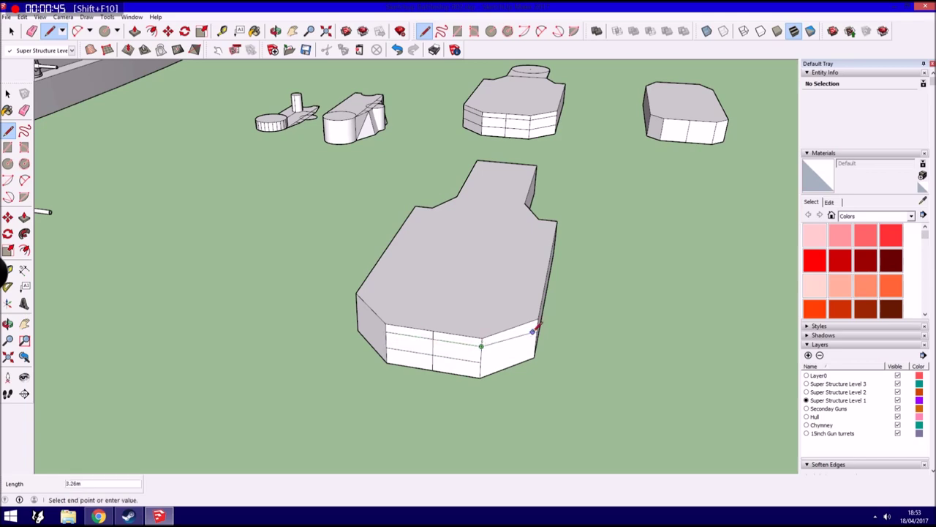
# Draw horizontal edges across the new block's front and side faces, orbiting around it
pyautogui.moveTo(539, 332)
pyautogui.mouseDown(button='middle')
pyautogui.moveTo(417, 256)
pyautogui.moveTo(308, 237)
pyautogui.moveTo(561, 293)
pyautogui.mouseUp(button='middle')
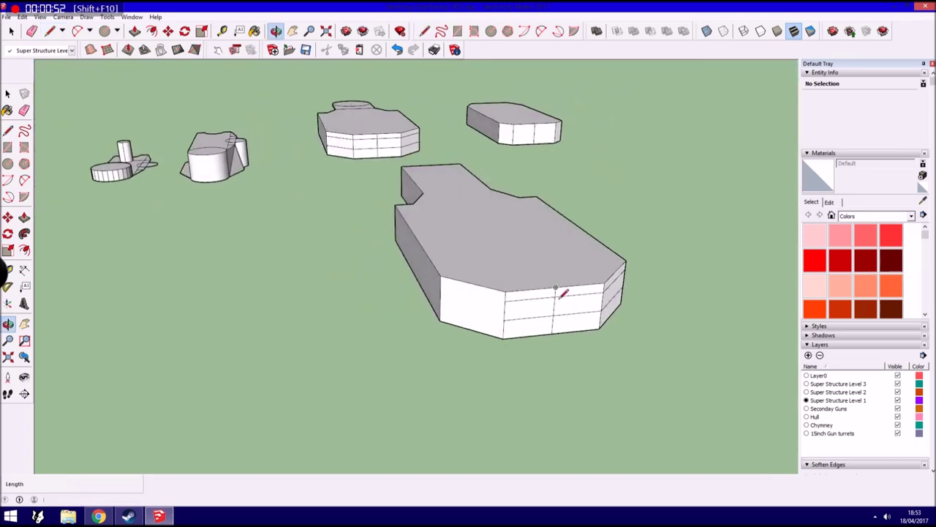
pyautogui.click(503, 320)
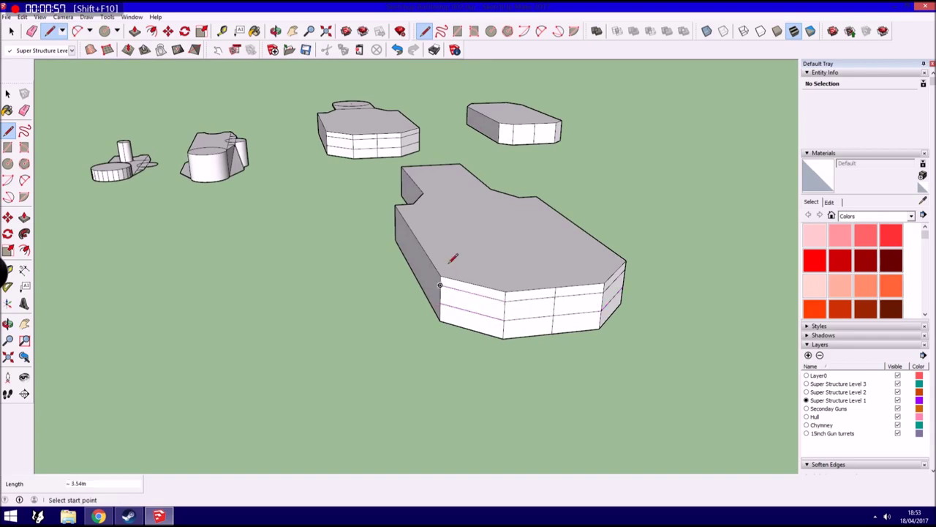
pyautogui.moveTo(440, 276); pyautogui.dragTo(693, 280, button='middle')
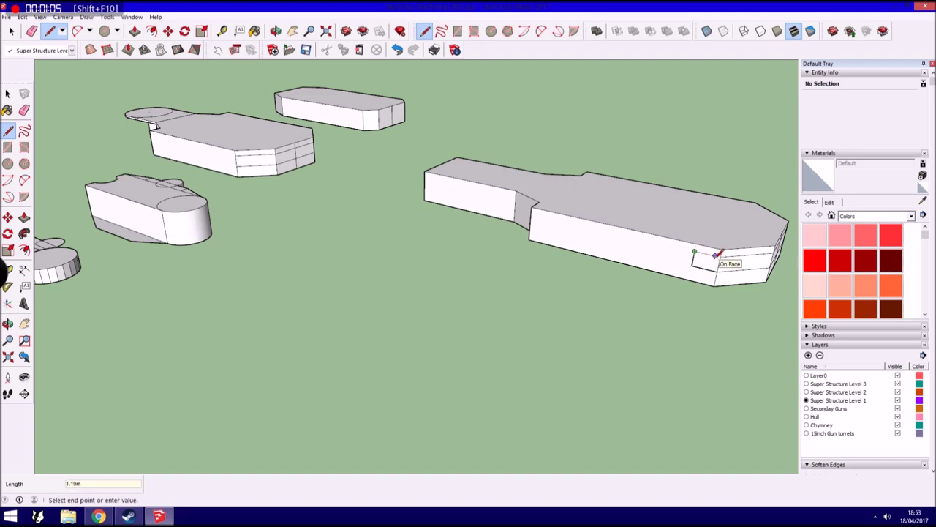
pyautogui.moveTo(678, 250); pyautogui.dragTo(343, 263, button='middle')
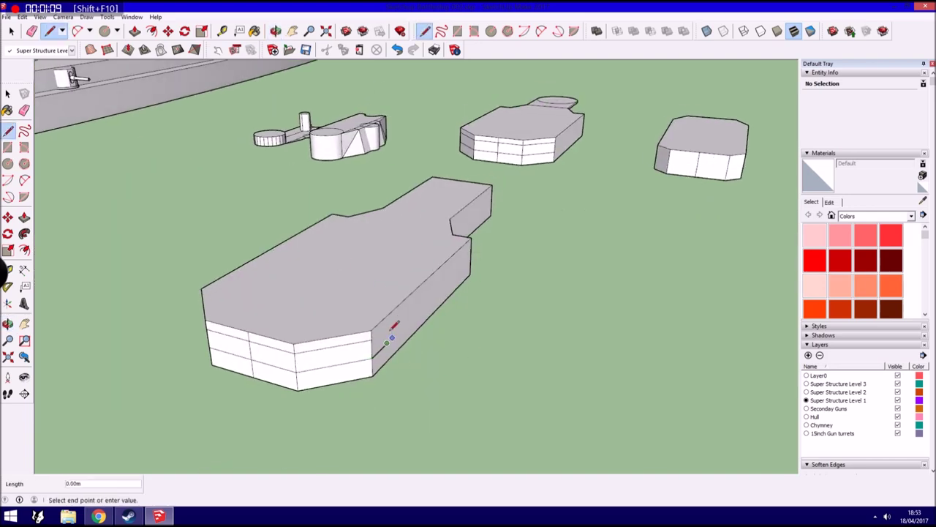
pyautogui.moveTo(311, 313); pyautogui.dragTo(168, 232, button='middle')
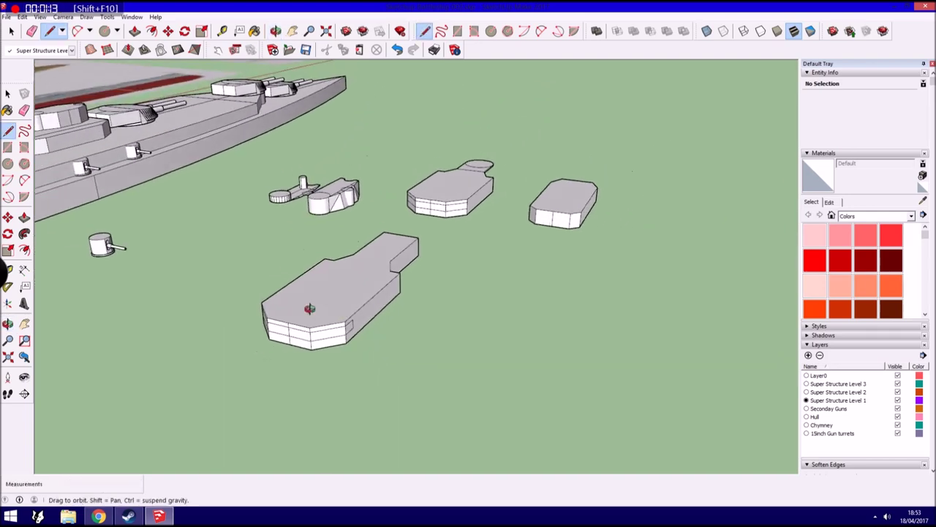
pyautogui.click(8, 94)
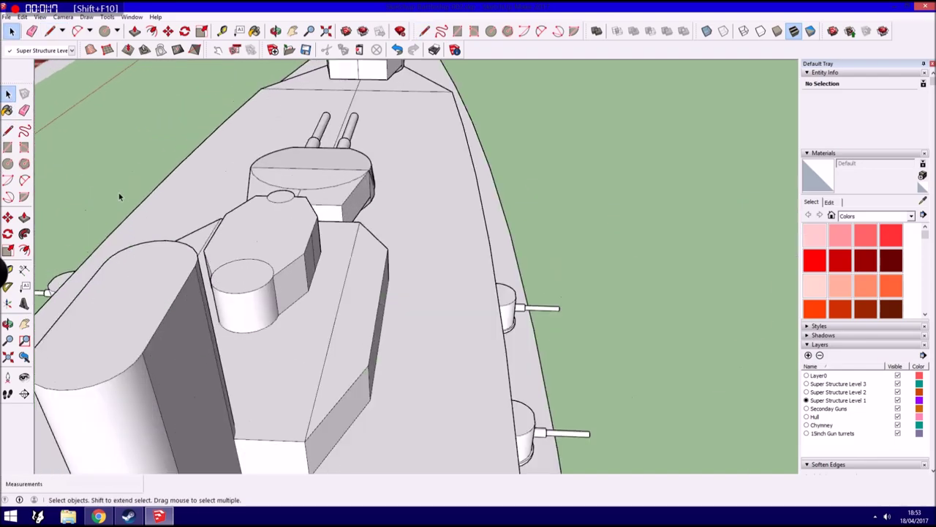
# Box-select the upper deck piece on the hull and copy it
pyautogui.moveTo(194, 209)
pyautogui.mouseDown(button='middle')
pyautogui.moveTo(354, 187)
pyautogui.moveTo(231, 210)
pyautogui.moveTo(92, 161)
pyautogui.mouseUp(button='middle')
pyautogui.moveTo(92, 161); pyautogui.dragTo(400, 224)
pyautogui.click(22, 16)
pyautogui.click(38, 63)
# Paste the deck piece and place it on the ground beside the other blocks
pyautogui.click(22, 16)
pyautogui.click(37, 74)
pyautogui.moveTo(265, 211); pyautogui.dragTo(326, 416, button='middle')
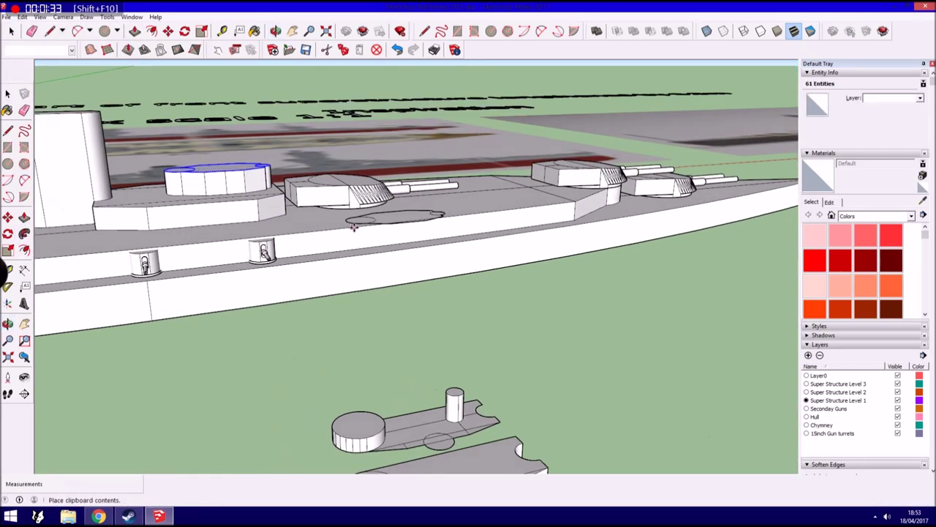
pyautogui.scroll(3, 325, 415)
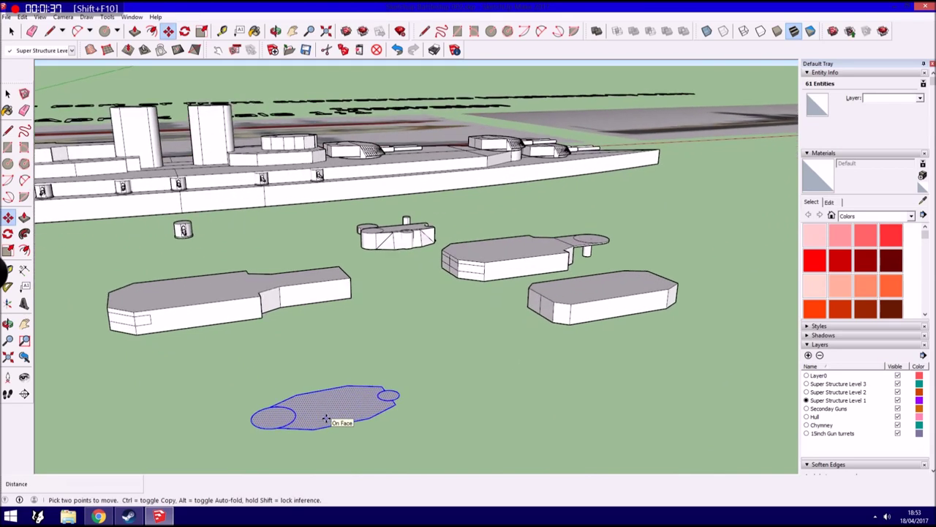
pyautogui.click(325, 416)
pyautogui.click(468, 329)
pyautogui.scroll(3, 325, 418)
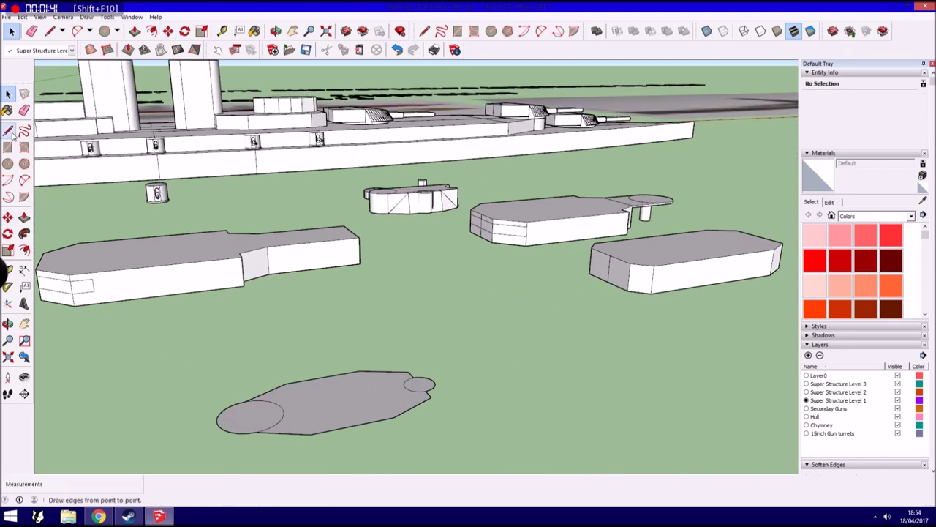
pyautogui.press('l')
pyautogui.moveTo(393, 398); pyautogui.dragTo(386, 416, button='middle')
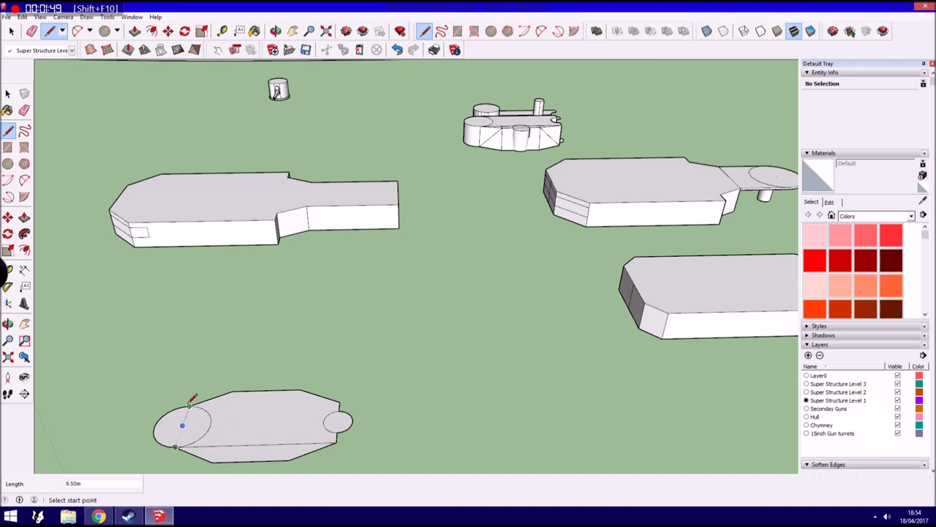
# Close the outline with an edge to the right circle and assign it to Super Structure Level 3
pyautogui.click(340, 400)
pyautogui.click(12, 33)
pyautogui.scroll(-3, 557, 377)
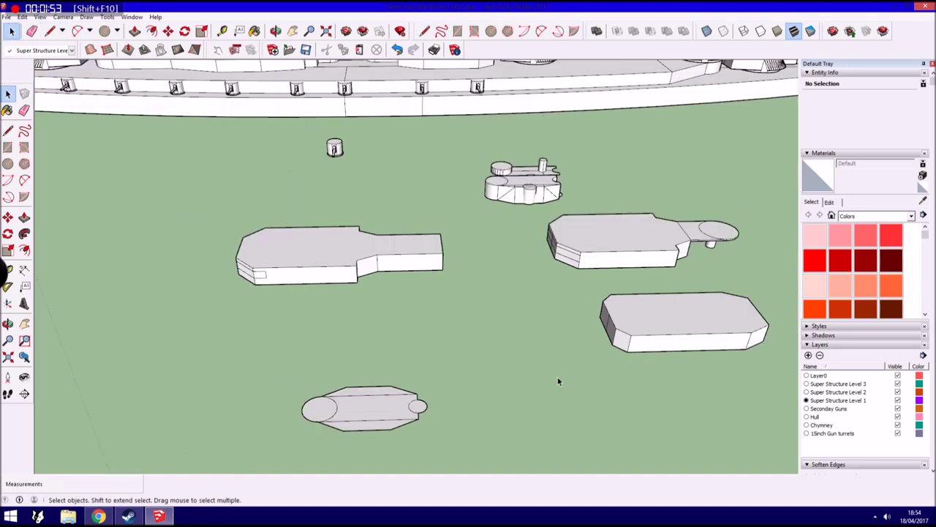
pyautogui.scroll(3, 351, 307)
pyautogui.moveTo(206, 459); pyautogui.dragTo(476, 341)
pyautogui.click(36, 52)
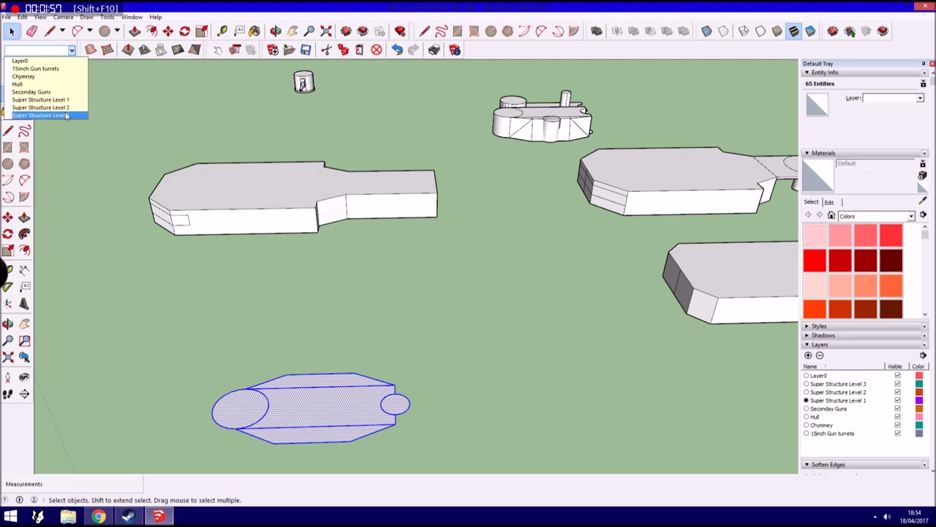
pyautogui.click(40, 115)
pyautogui.click(64, 176)
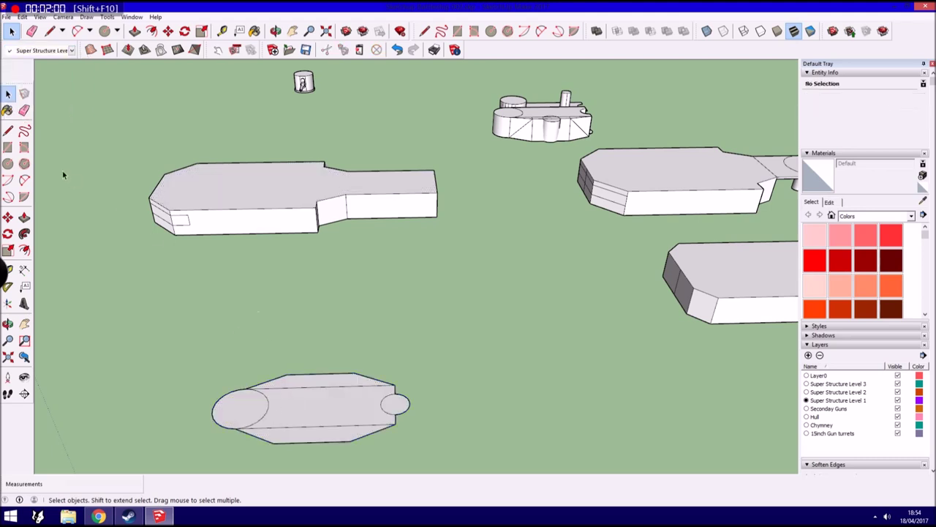
# Extrude the outline 2.50 m and raise the rounded left cutout to match
pyautogui.click(8, 130)
pyautogui.click(511, 115)
pyautogui.click(24, 217)
pyautogui.moveTo(261, 389); pyautogui.dragTo(313, 399)
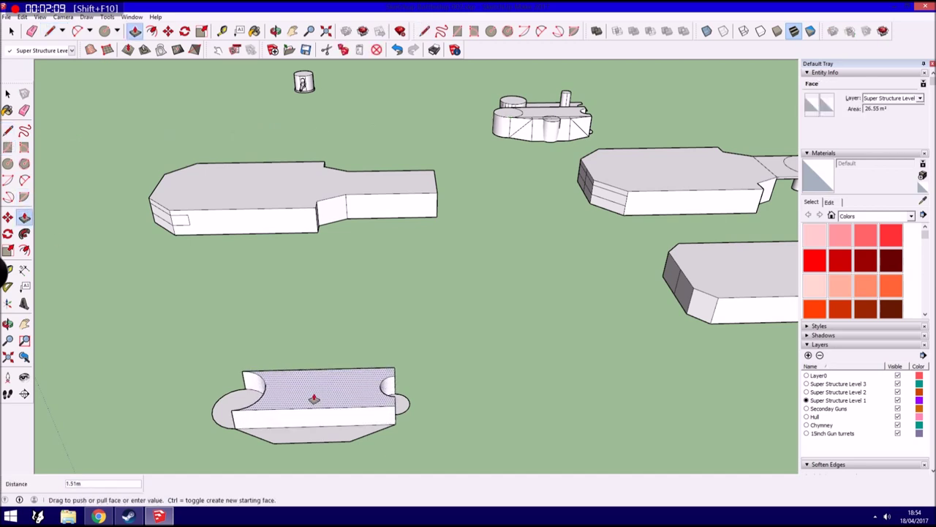
pyautogui.write('5')
pyautogui.press('Return')
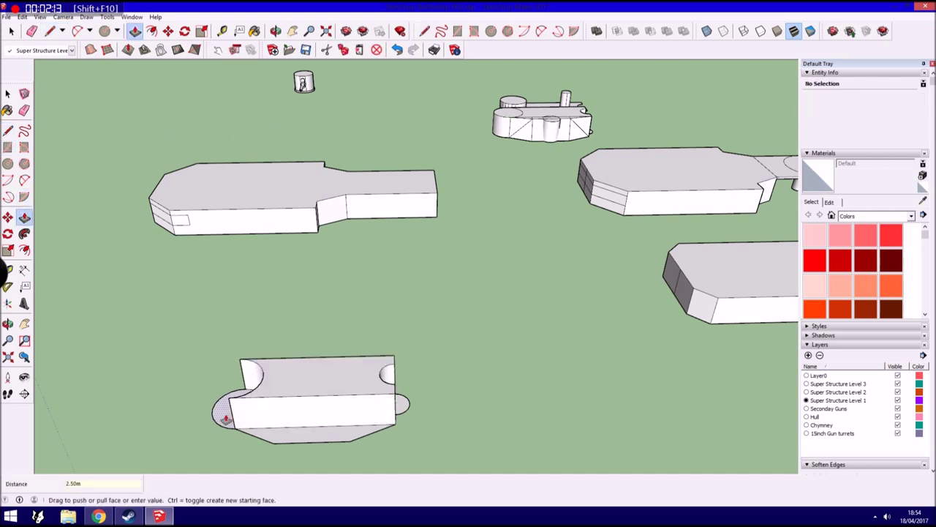
pyautogui.doubleClick(223, 401)
pyautogui.moveTo(401, 406)
pyautogui.mouseDown(button='middle')
pyautogui.moveTo(268, 351)
pyautogui.moveTo(537, 439)
pyautogui.moveTo(469, 434)
pyautogui.mouseUp(button='middle')
pyautogui.press('l')
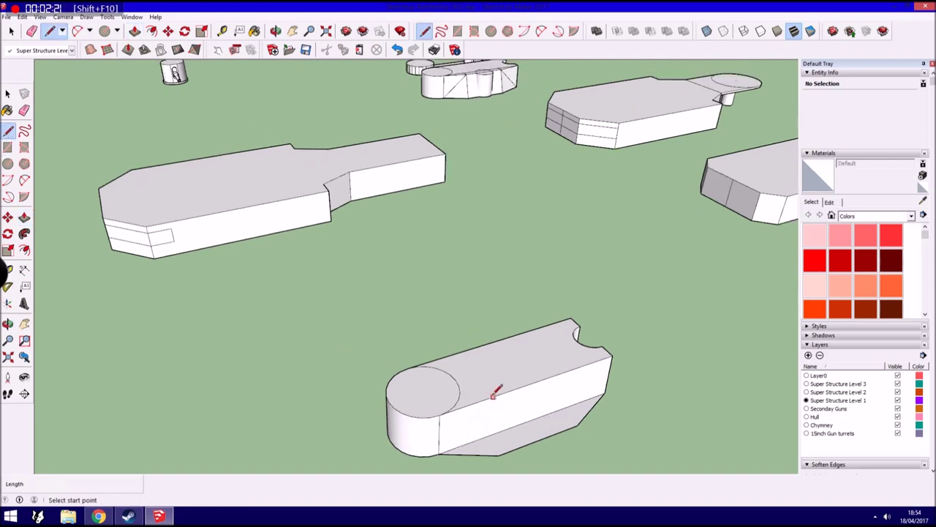
# Undo the stray edges drawn on the turret block and near the block's bottom
pyautogui.moveTo(492, 444)
pyautogui.mouseDown(button='middle')
pyautogui.moveTo(507, 314)
pyautogui.moveTo(600, 426)
pyautogui.moveTo(475, 406)
pyautogui.mouseUp(button='middle')
pyautogui.moveTo(335, 108); pyautogui.dragTo(323, 110, button='middle')
pyautogui.click(323, 109)
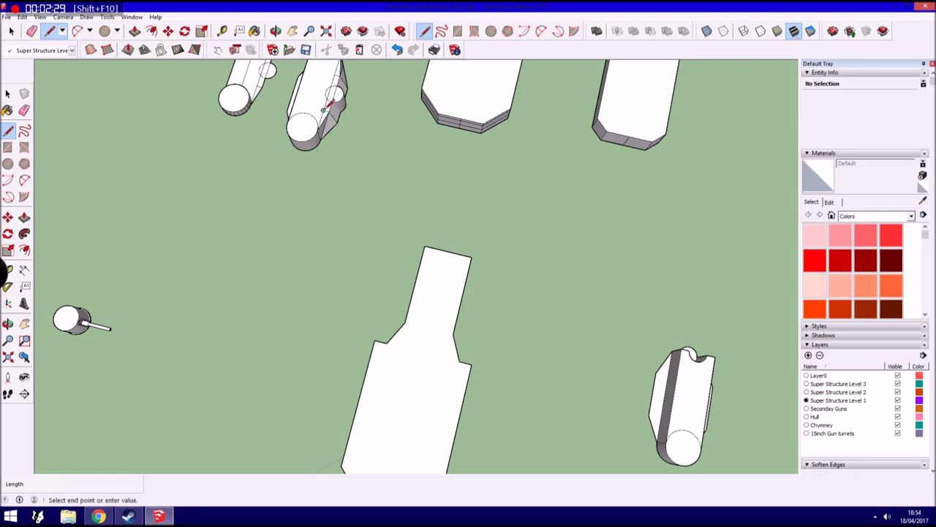
pyautogui.click(14, 128)
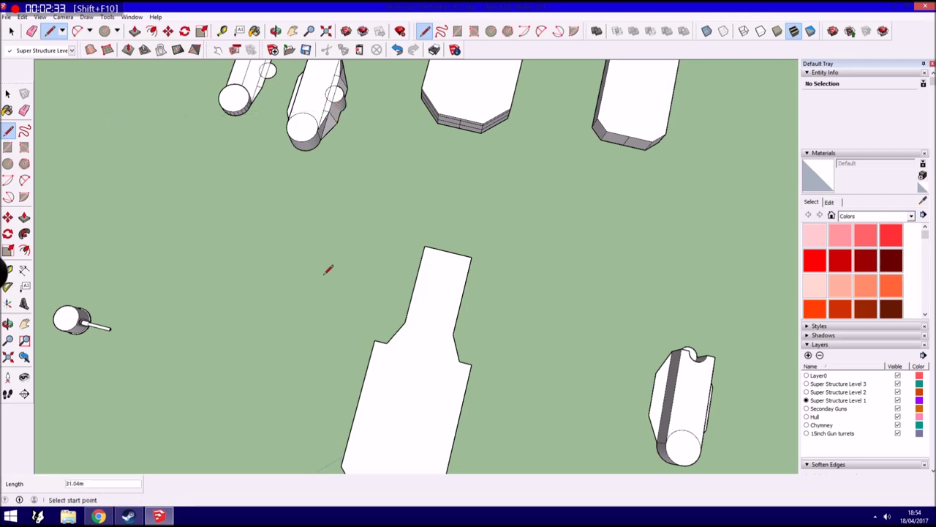
pyautogui.moveTo(360, 276)
pyautogui.mouseDown(button='middle')
pyautogui.moveTo(422, 299)
pyautogui.moveTo(535, 372)
pyautogui.mouseUp(button='middle')
pyautogui.scroll(2, 464, 310)
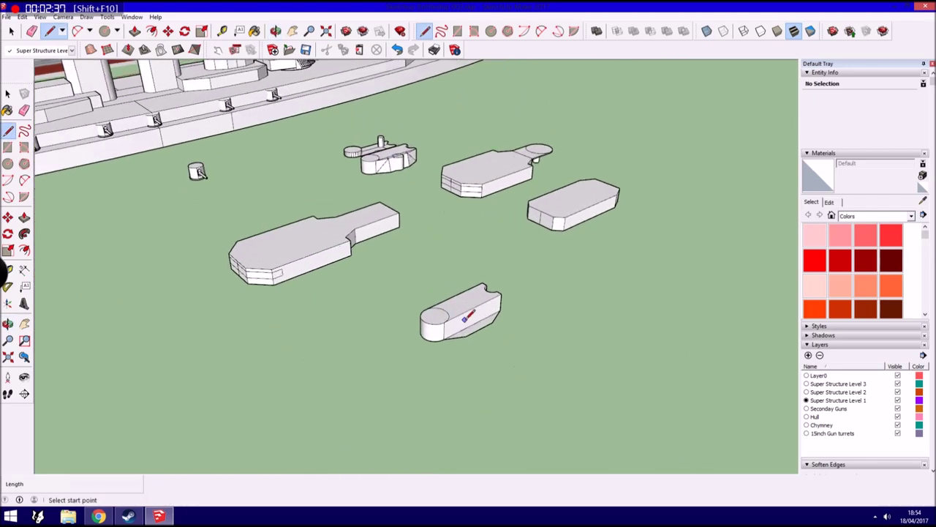
pyautogui.scroll(3, 468, 324)
pyautogui.scroll(2, 468, 324)
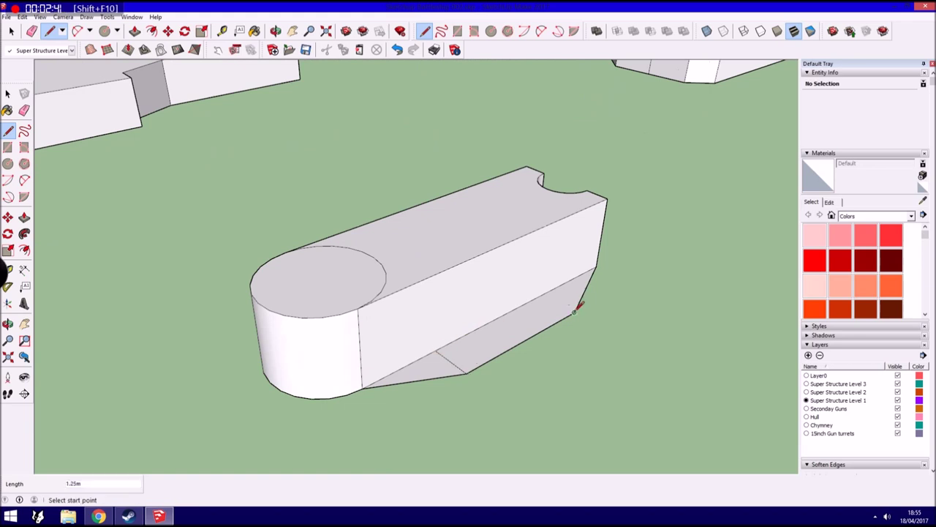
pyautogui.click(22, 17)
pyautogui.click(40, 27)
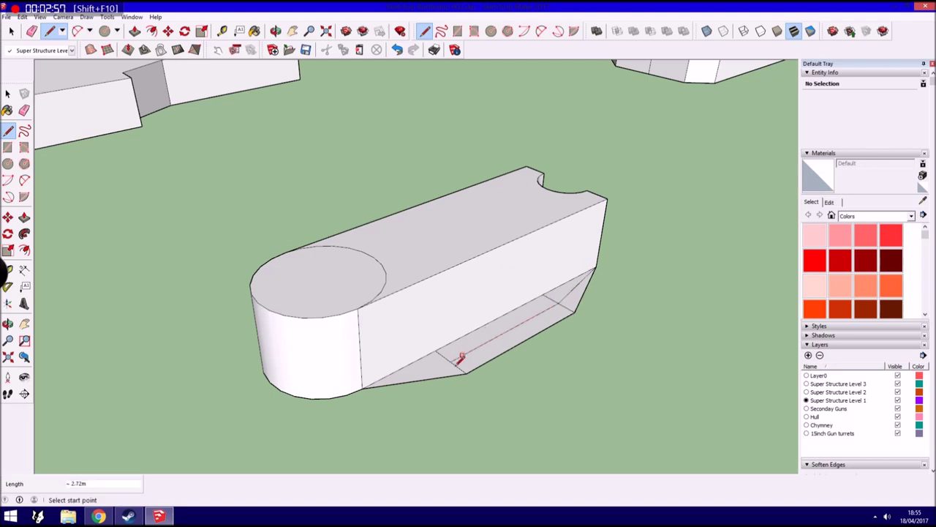
pyautogui.click(23, 17)
pyautogui.click(40, 28)
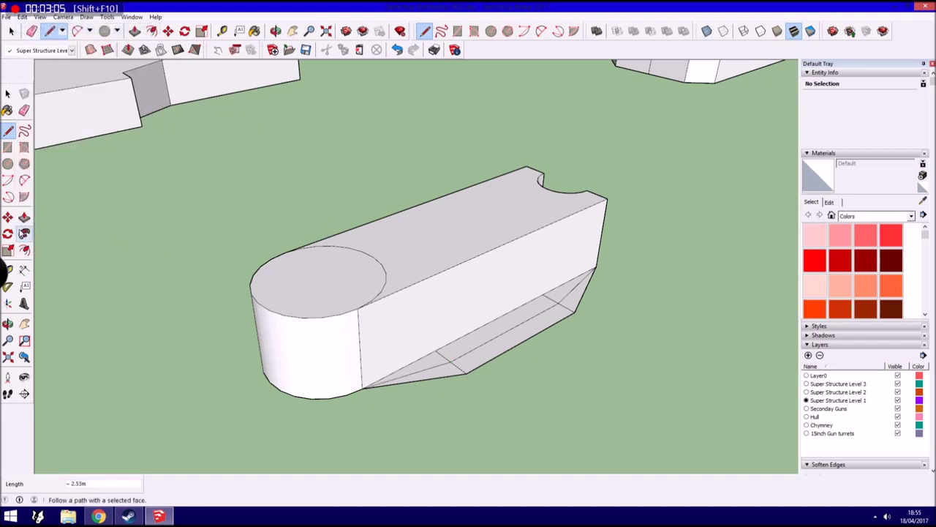
# Push the lower face out to fill the chamfer and close a new face on it
pyautogui.press('p')
pyautogui.moveTo(460, 348)
pyautogui.mouseDown()
pyautogui.moveTo(490, 245)
pyautogui.moveTo(561, 234)
pyautogui.mouseUp()
pyautogui.press('l')
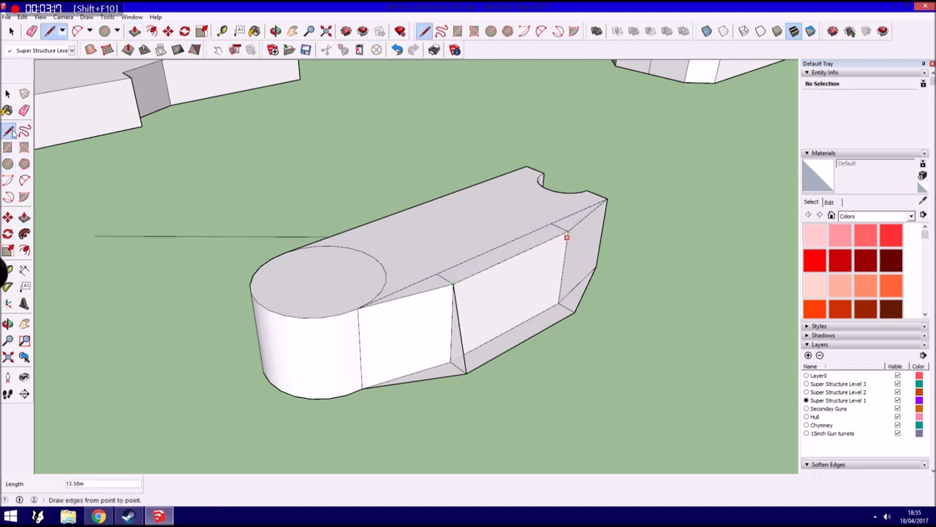
pyautogui.click(580, 283)
# Make Super Structure Level 3 active and split the chamfer face with a diagonal line
pyautogui.click(71, 50)
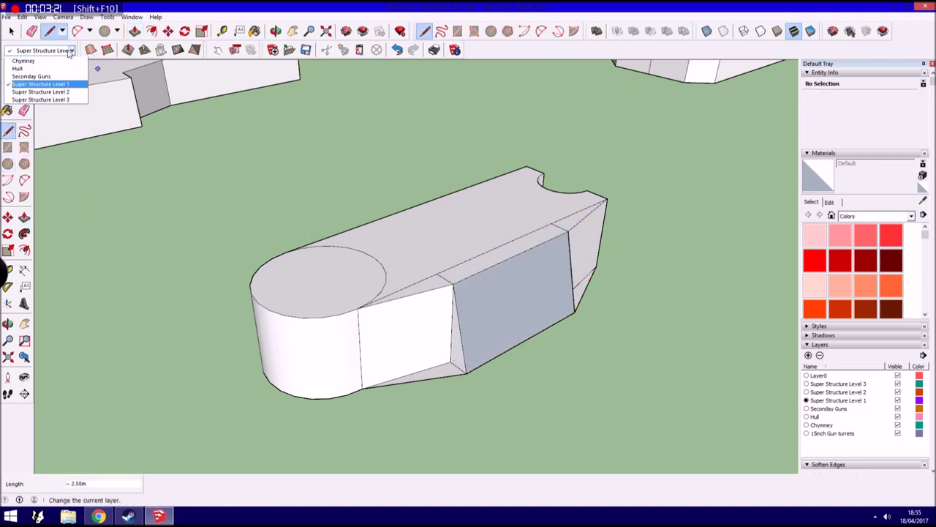
pyautogui.click(60, 120)
pyautogui.click(455, 284)
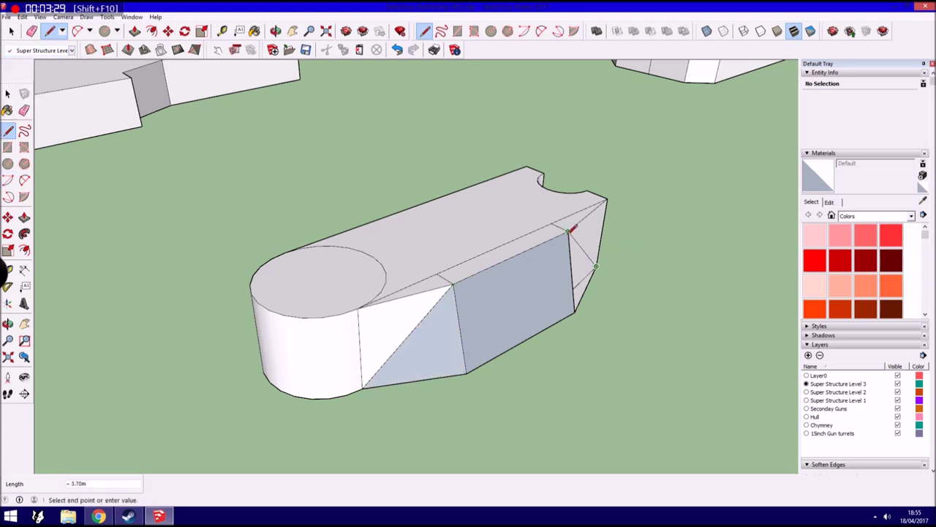
pyautogui.click(572, 229)
# Reverse the blue back-facing faces, including the narrow chamfer face, so they show white
pyautogui.click(8, 93)
pyautogui.rightClick(432, 207)
pyautogui.click(472, 299)
pyautogui.rightClick(483, 302)
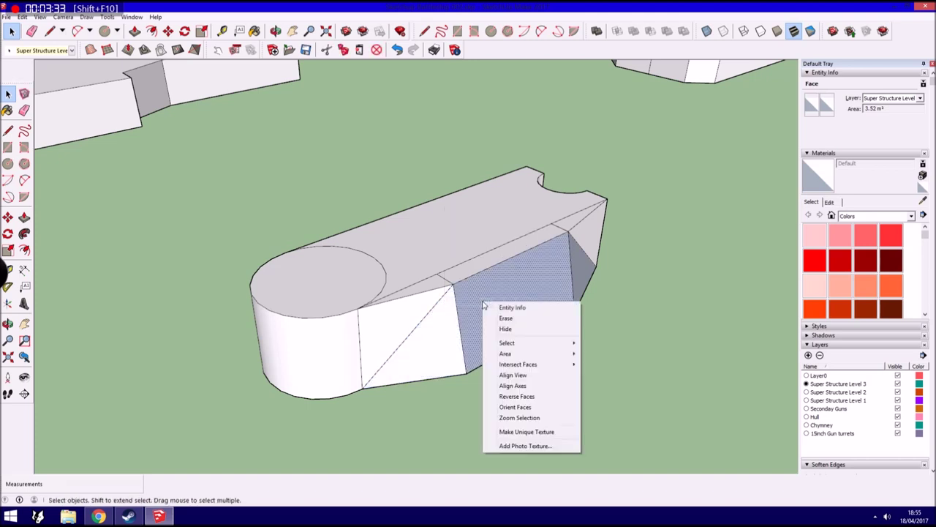
pyautogui.click(516, 396)
pyautogui.rightClick(590, 269)
pyautogui.click(623, 365)
pyautogui.click(611, 345)
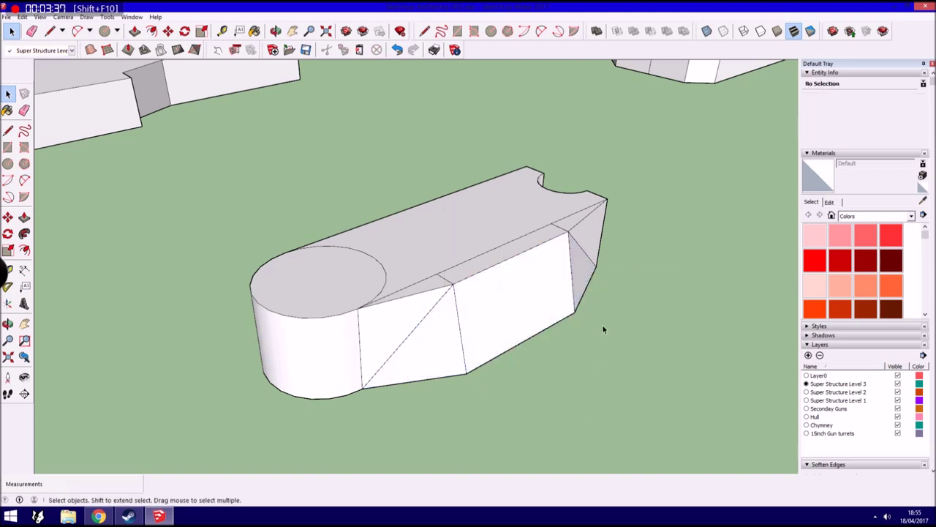
# Select the whole superstructure block to check its layer, then view the other ship parts
pyautogui.moveTo(223, 418); pyautogui.dragTo(731, 155)
pyautogui.click(43, 50)
pyautogui.click(71, 117)
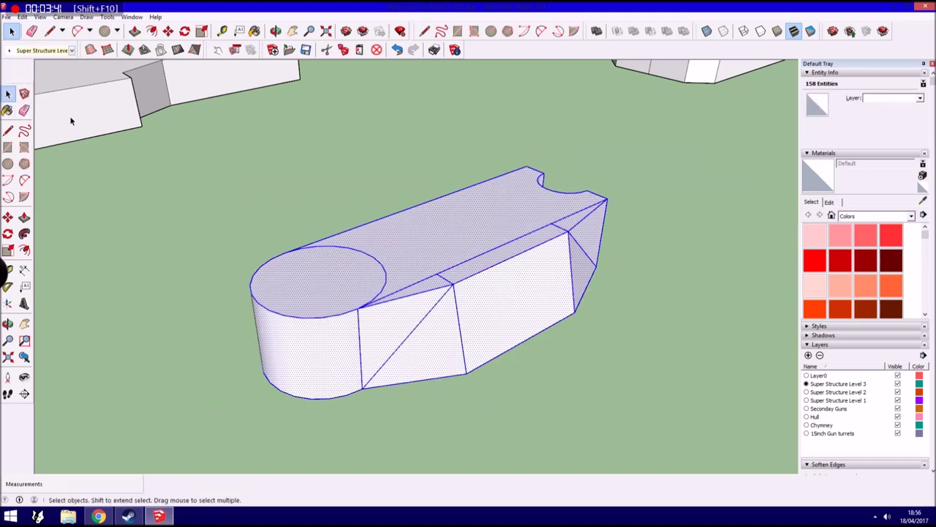
pyautogui.press('Escape')
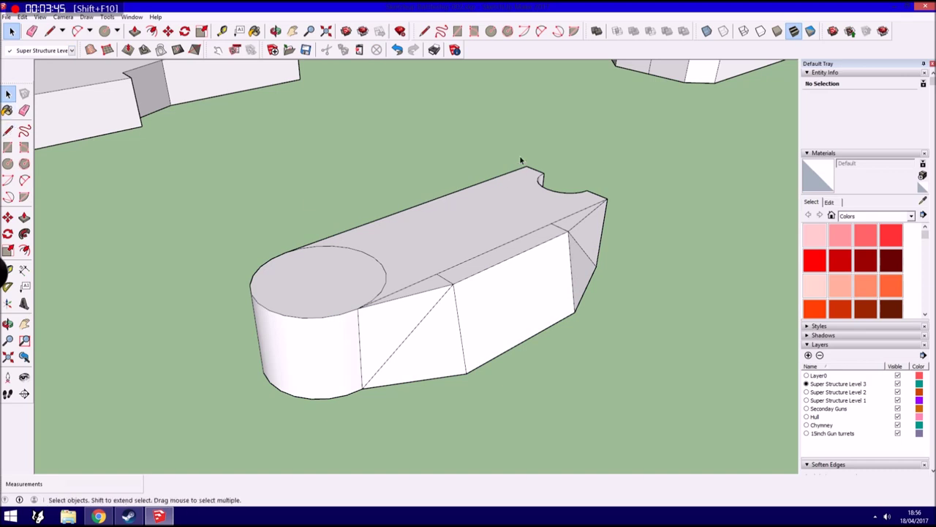
pyautogui.moveTo(521, 160); pyautogui.dragTo(408, 188, button='middle')
pyautogui.scroll(-3, 407, 261)
pyautogui.scroll(-3, 407, 261)
pyautogui.scroll(2, 394, 82)
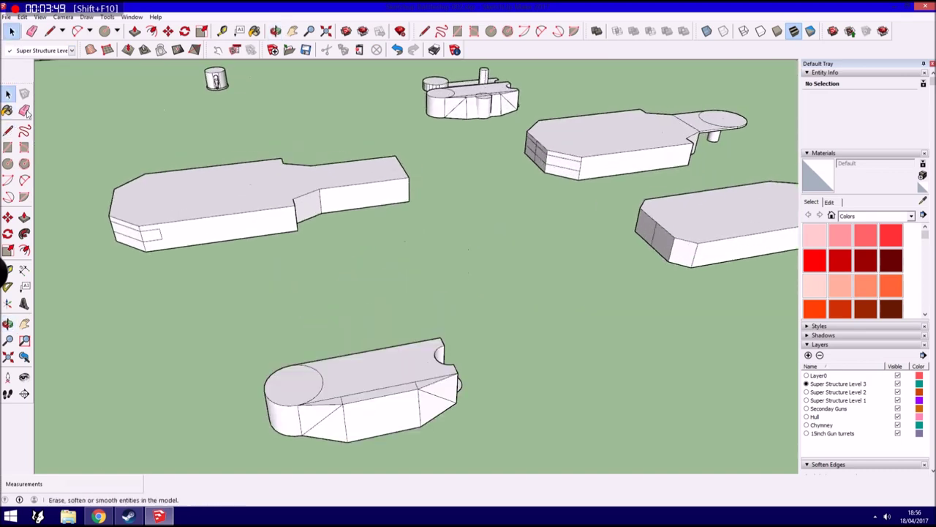
pyautogui.click(7, 164)
# Draw a 1.05 m-radius circle on the block's side face
pyautogui.scroll(1, 375, 366)
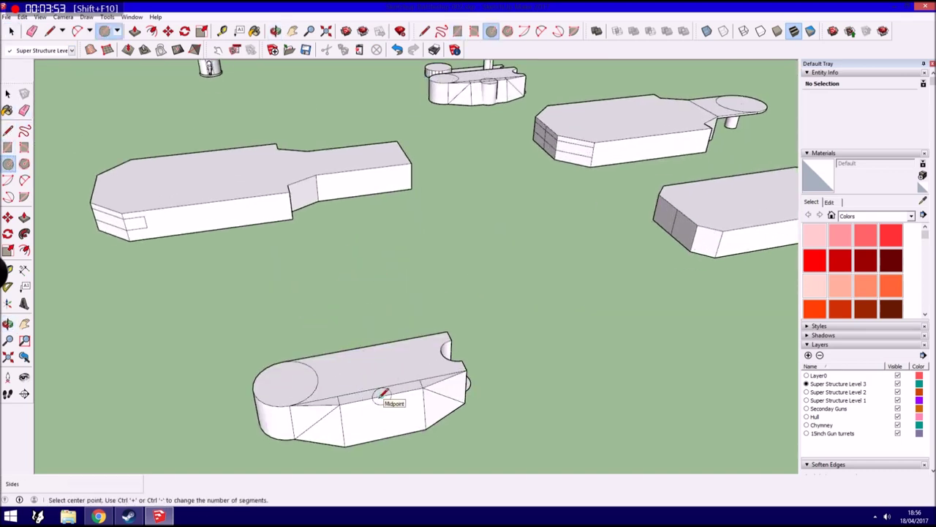
pyautogui.scroll(2, 382, 395)
pyautogui.scroll(1, 380, 393)
pyautogui.click(381, 383)
pyautogui.press('Escape')
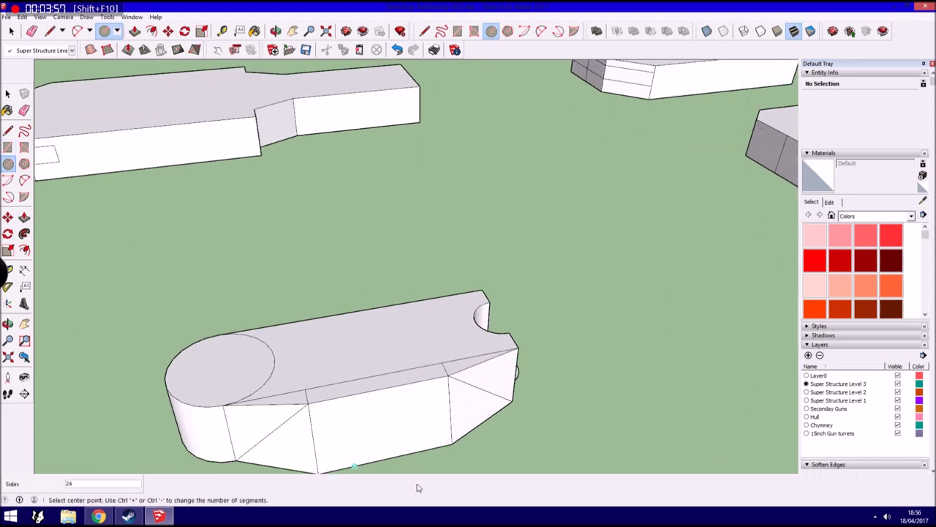
pyautogui.scroll(2, 371, 452)
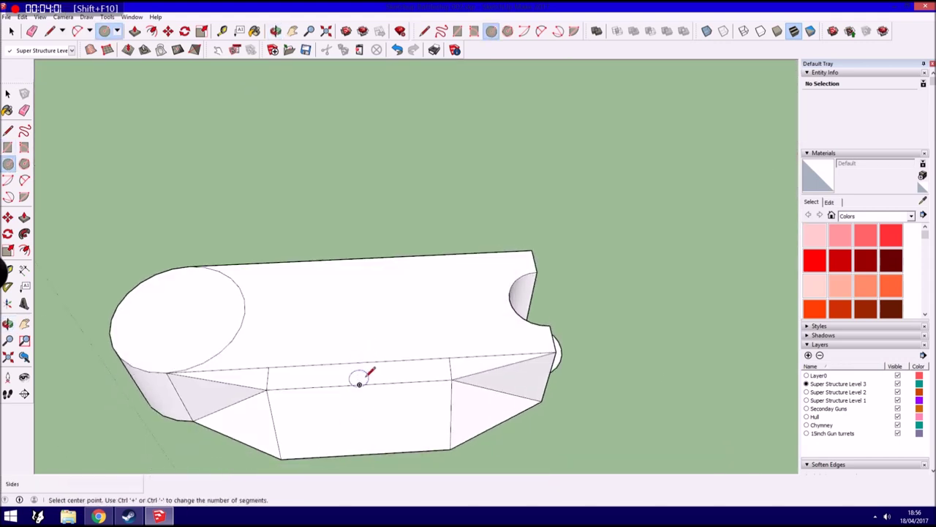
pyautogui.click(359, 384)
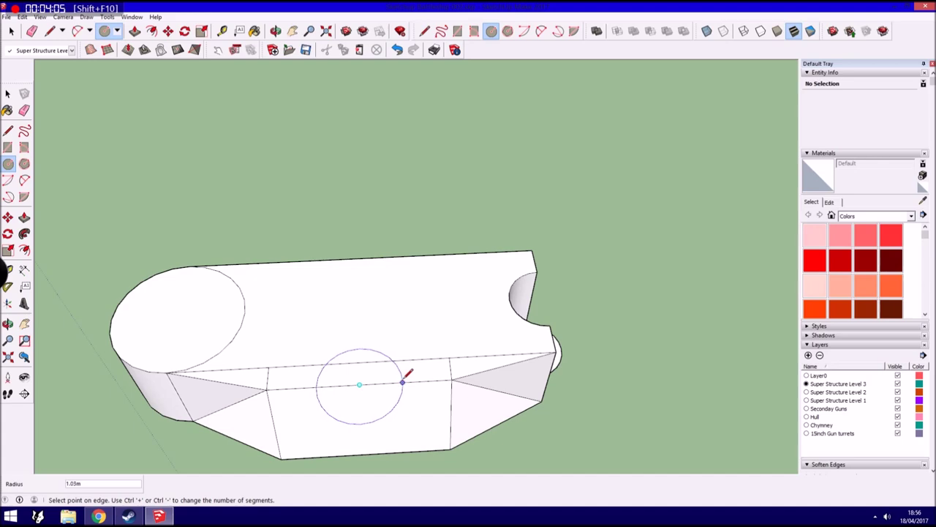
pyautogui.click(403, 382)
# Push/Pull the circle into a 2.50 m cylinder
pyautogui.moveTo(408, 372); pyautogui.dragTo(568, 242, button='middle')
pyautogui.press('p')
pyautogui.click(469, 335)
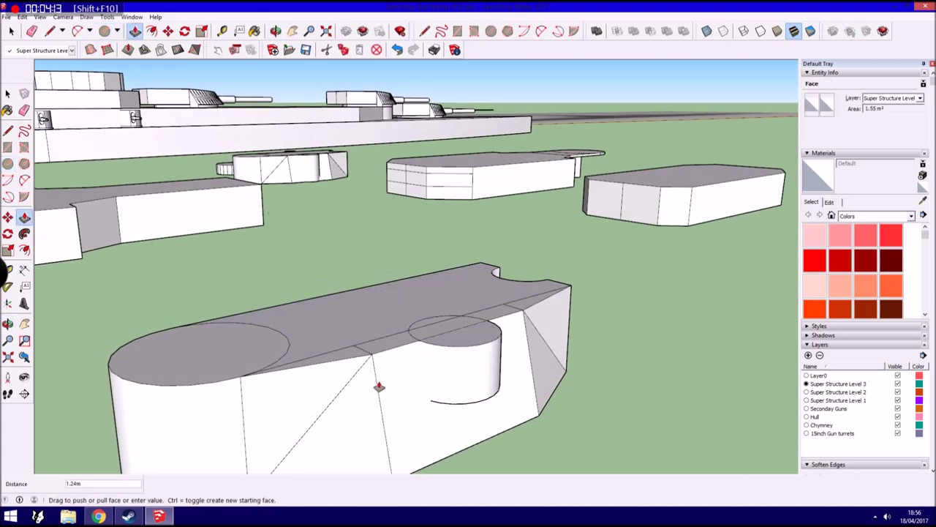
pyautogui.moveTo(379, 387)
pyautogui.mouseDown(button='middle')
pyautogui.moveTo(441, 418)
pyautogui.moveTo(406, 466)
pyautogui.moveTo(422, 317)
pyautogui.moveTo(500, 249)
pyautogui.moveTo(496, 272)
pyautogui.mouseUp(button='middle')
pyautogui.click(7, 130)
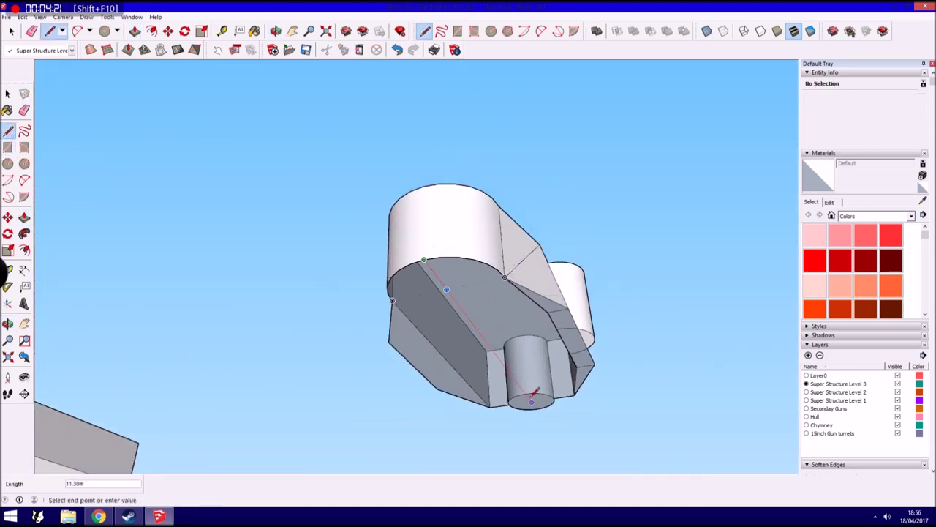
# Select the block's lower chamfered band of faces and copy it
pyautogui.press('Escape')
pyautogui.press('space')
pyautogui.moveTo(473, 317); pyautogui.dragTo(420, 363, button='middle')
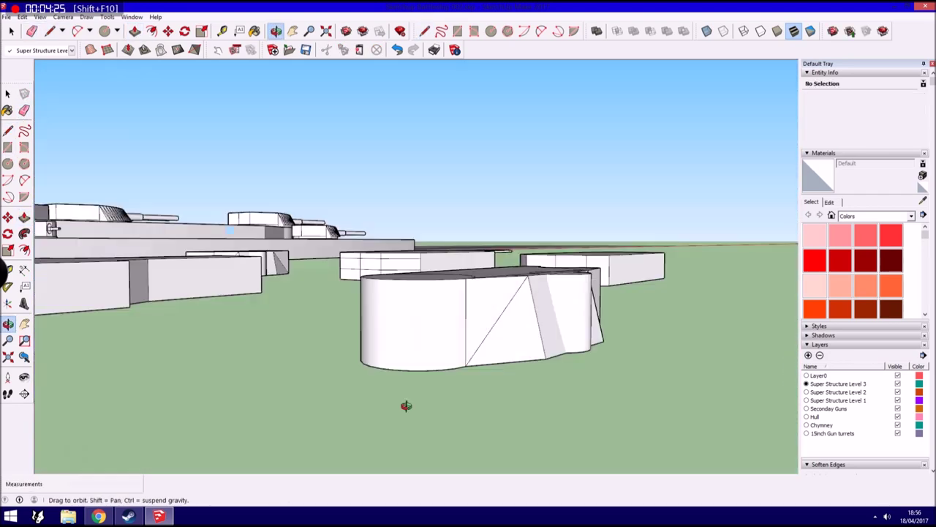
pyautogui.press('space')
pyautogui.moveTo(569, 240)
pyautogui.mouseDown(button='middle')
pyautogui.moveTo(480, 380)
pyautogui.moveTo(254, 441)
pyautogui.mouseUp(button='middle')
pyautogui.moveTo(255, 446); pyautogui.dragTo(630, 364)
pyautogui.click(23, 16)
pyautogui.click(44, 64)
# Paste the copied band above the model
pyautogui.click(23, 17)
pyautogui.click(37, 74)
pyautogui.click(286, 208)
pyautogui.click(23, 16)
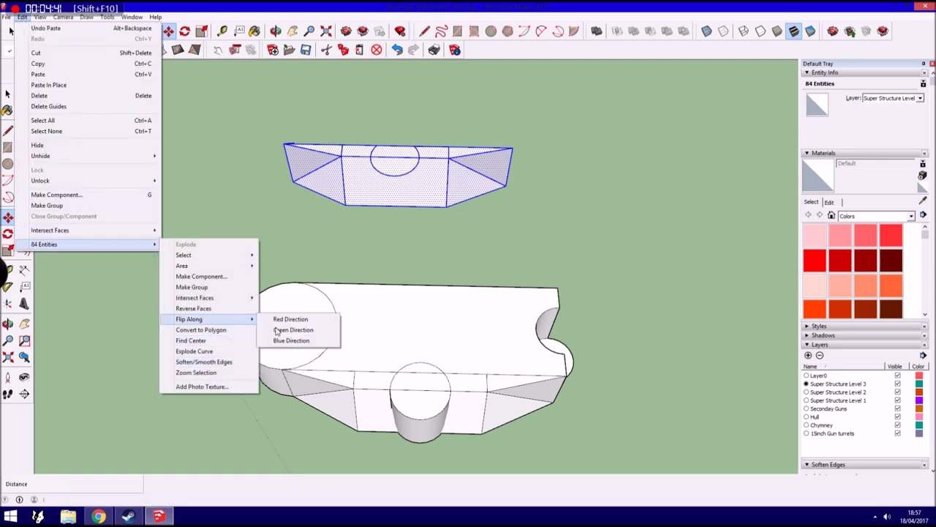
# Flip the pasted band along the blue direction and move it onto the block's other side
pyautogui.click(291, 340)
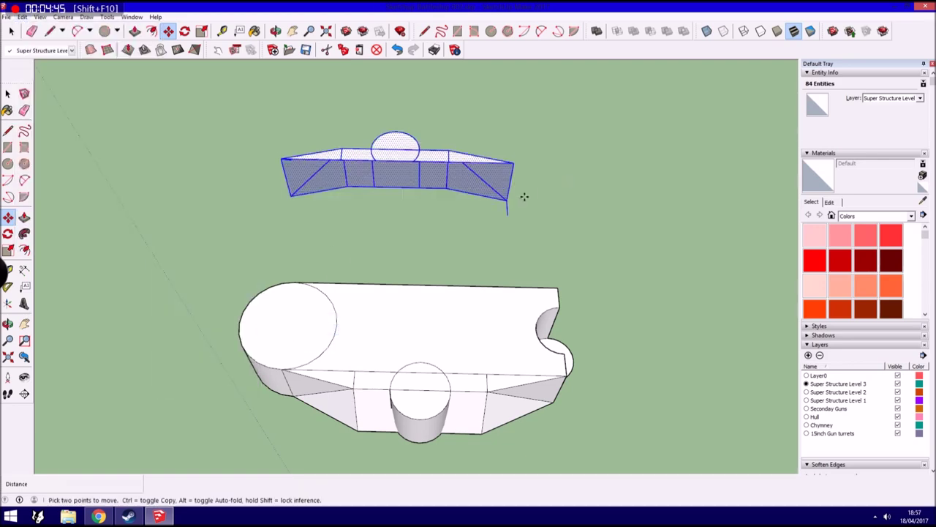
pyautogui.moveTo(507, 213); pyautogui.dragTo(387, 324, button='middle')
pyautogui.click(417, 434)
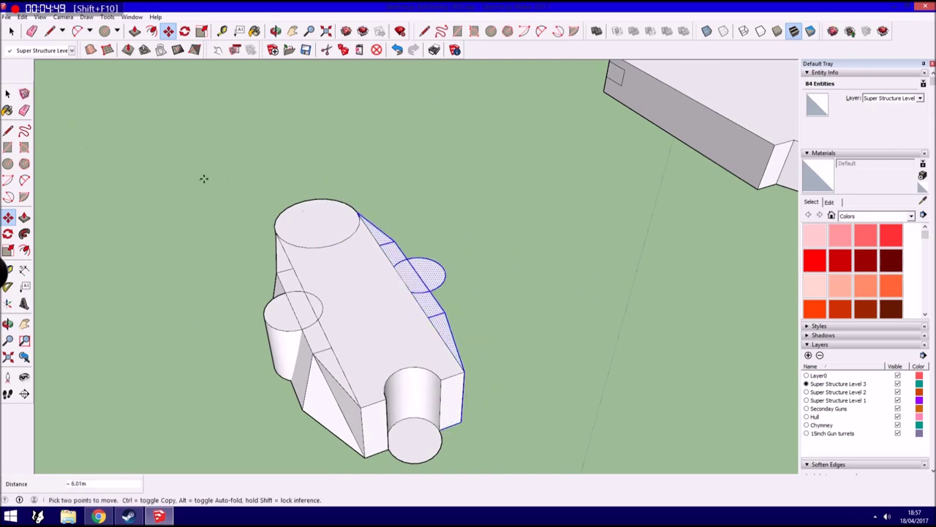
pyautogui.moveTo(205, 178); pyautogui.dragTo(263, 223, button='middle')
pyautogui.press('space')
pyautogui.click(227, 129)
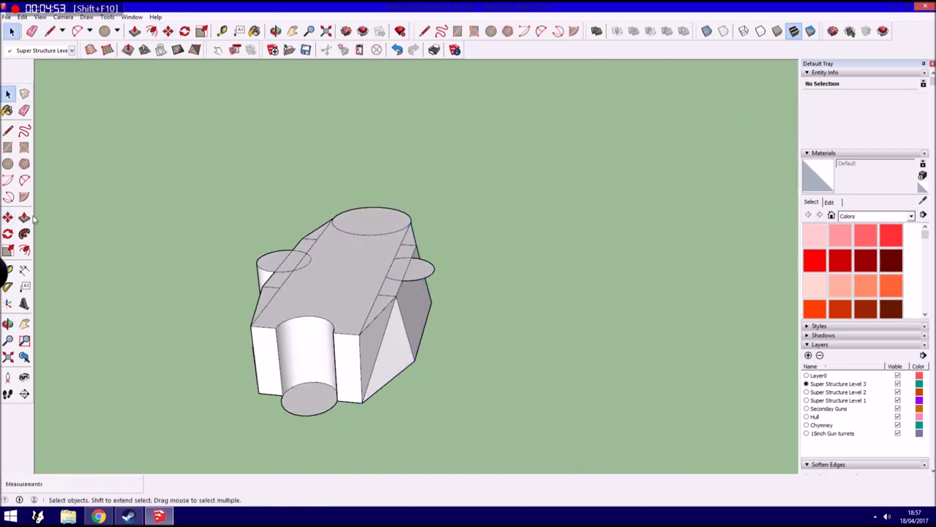
# Orbit below and above the model to inspect the mirrored band
pyautogui.press('p')
pyautogui.moveTo(317, 326)
pyautogui.mouseDown(button='middle')
pyautogui.moveTo(383, 146)
pyautogui.moveTo(387, 158)
pyautogui.moveTo(251, 188)
pyautogui.mouseUp(button='middle')
pyautogui.press('l')
pyautogui.moveTo(378, 324)
pyautogui.mouseDown(button='middle')
pyautogui.moveTo(395, 291)
pyautogui.moveTo(393, 324)
pyautogui.moveTo(361, 335)
pyautogui.mouseUp(button='middle')
pyautogui.press('Escape')
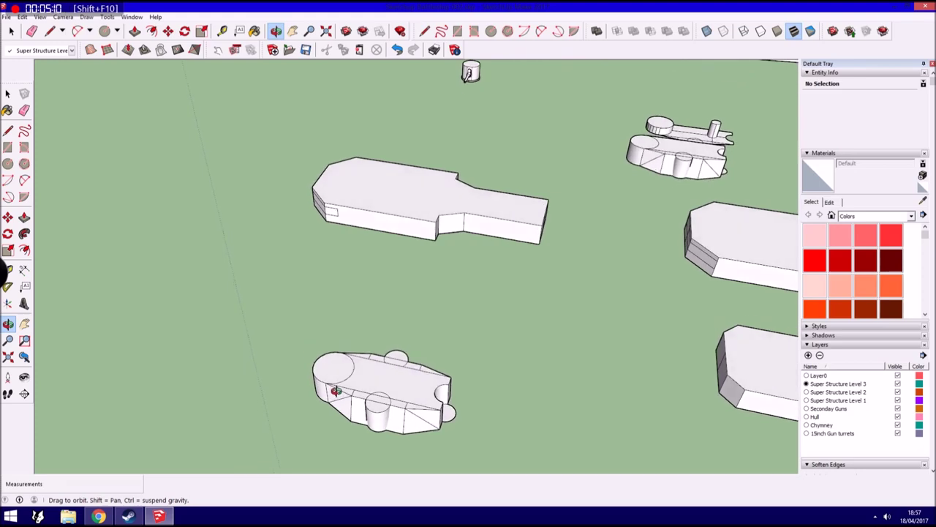
pyautogui.click(7, 93)
pyautogui.moveTo(439, 292); pyautogui.dragTo(677, 219, button='middle')
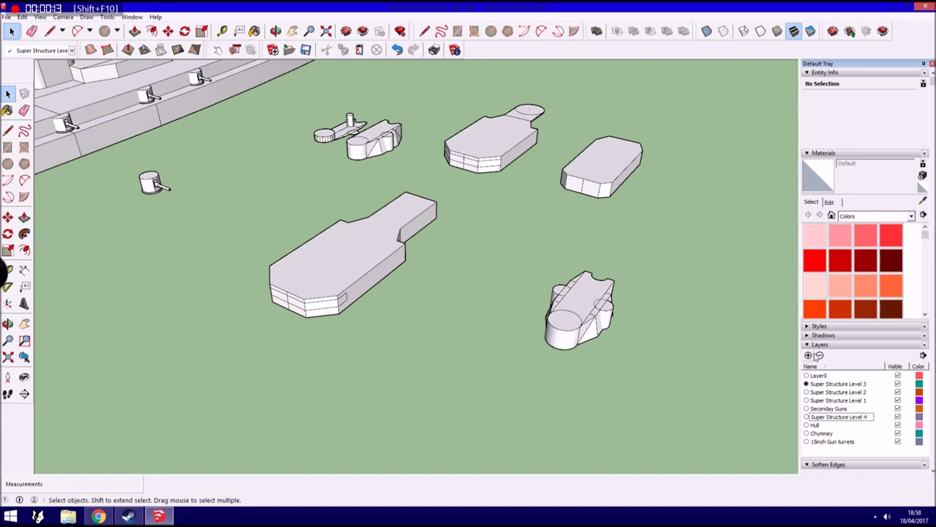
# Add the Super Structure Level 4 layer and make it the current layer
pyautogui.click(685, 381)
pyautogui.click(43, 51)
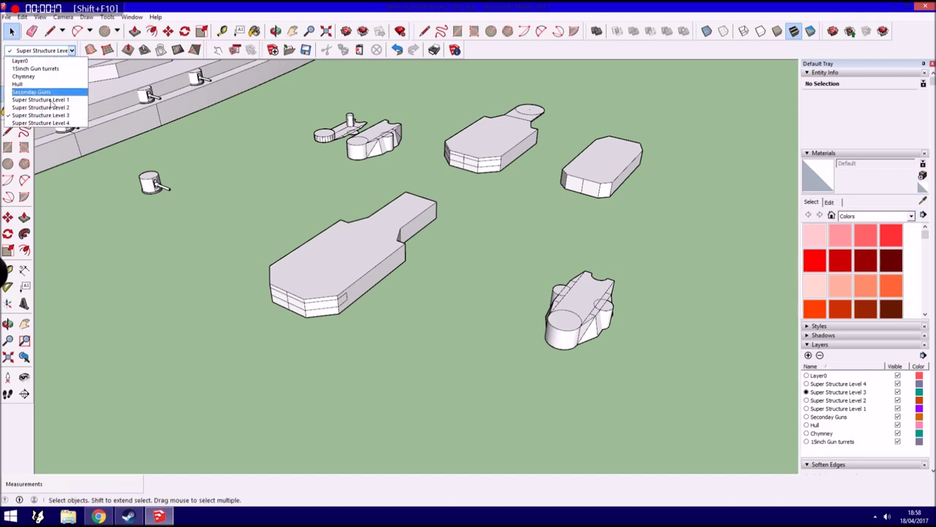
pyautogui.click(62, 124)
# Copy the large deck's top face and paste the outline onto open ground
pyautogui.press('l')
pyautogui.moveTo(334, 241); pyautogui.dragTo(327, 228, button='middle')
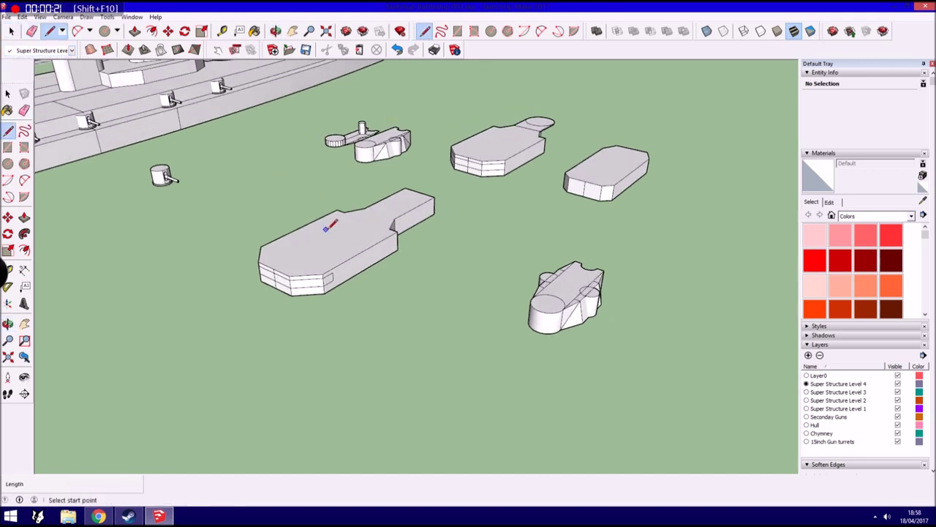
pyautogui.press('space')
pyautogui.click(337, 234)
pyautogui.click(22, 16)
pyautogui.click(43, 64)
pyautogui.click(22, 16)
pyautogui.click(37, 76)
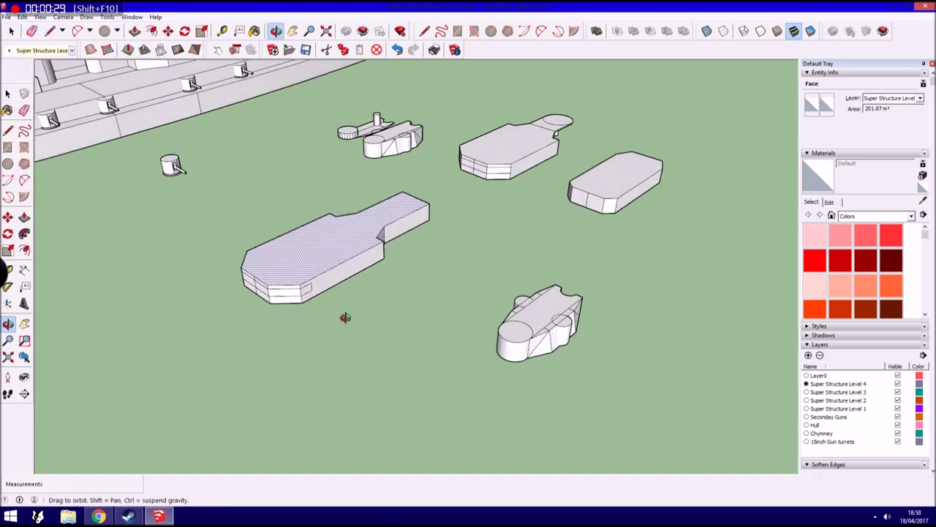
pyautogui.moveTo(344, 313); pyautogui.dragTo(319, 439, button='middle')
pyautogui.click(319, 439)
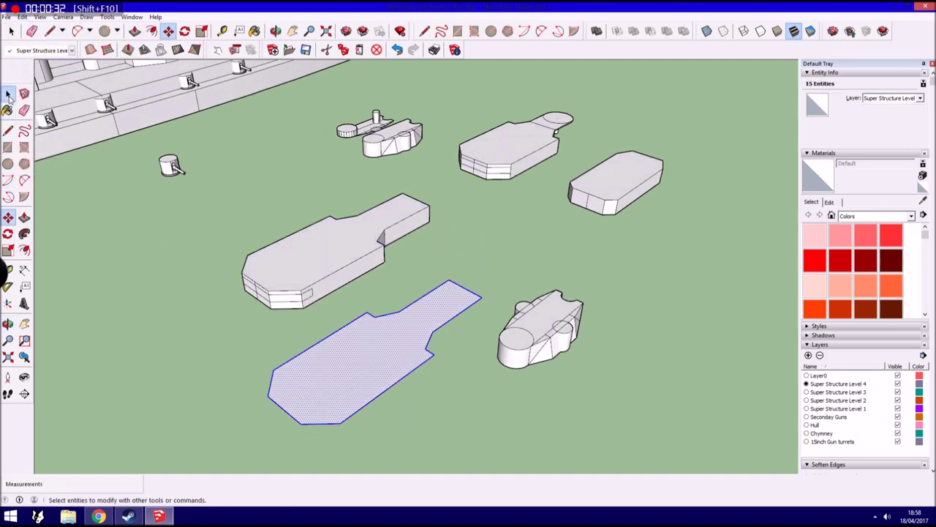
# Pull the pasted face up into a 2.50 m block matching the other hull's height
pyautogui.click(24, 218)
pyautogui.click(362, 350)
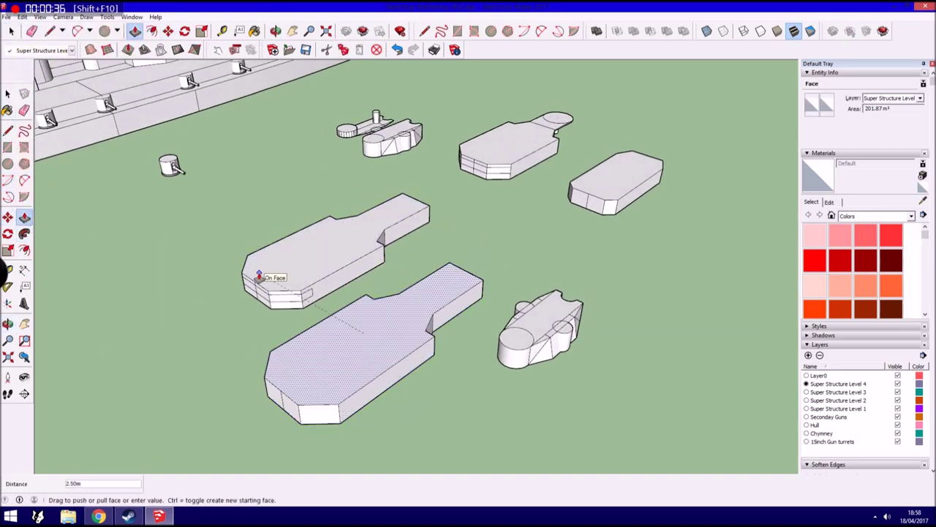
pyautogui.click(259, 276)
# Split off and flatten the narrow neck, then push one side face inward 2.50 m
pyautogui.click(7, 129)
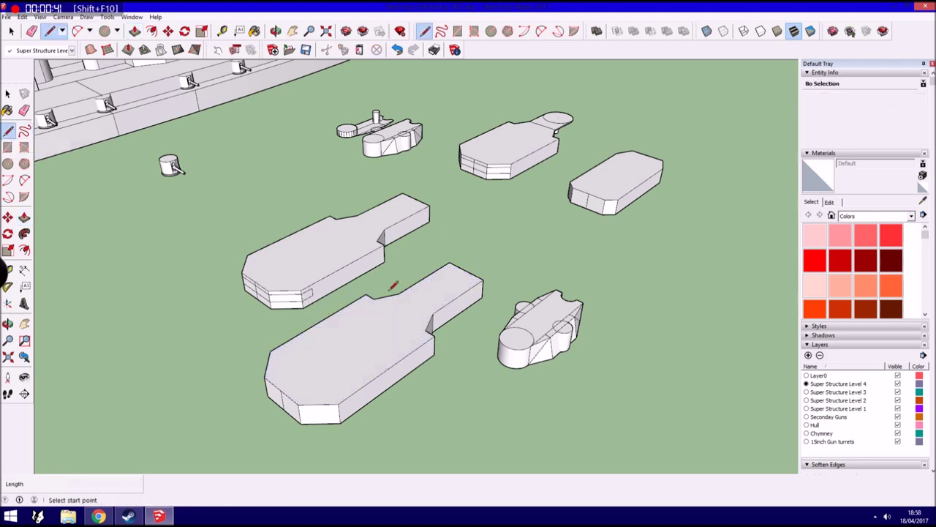
pyautogui.click(24, 217)
pyautogui.click(450, 292)
pyautogui.click(439, 303)
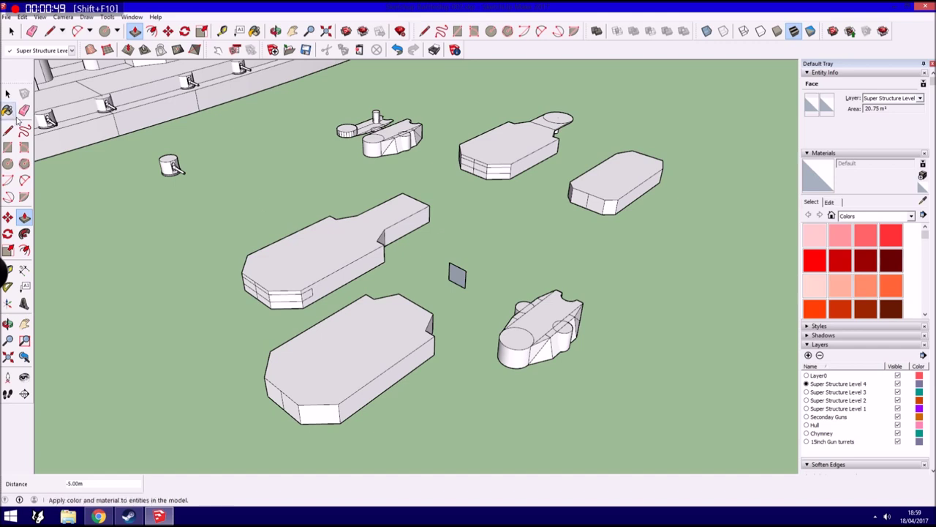
pyautogui.click(24, 110)
pyautogui.click(7, 130)
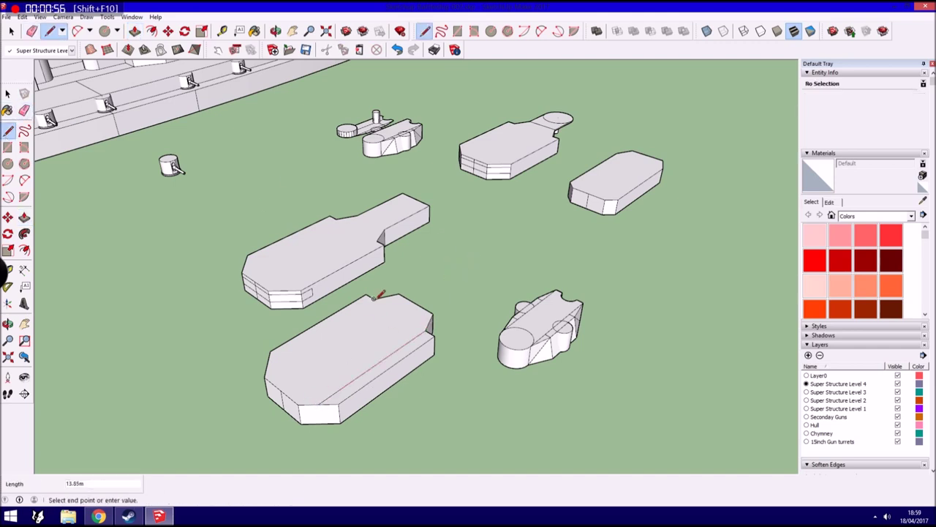
pyautogui.click(24, 218)
pyautogui.click(300, 356)
pyautogui.moveTo(300, 356)
pyautogui.mouseDown(button='middle')
pyautogui.moveTo(366, 339)
pyautogui.moveTo(472, 384)
pyautogui.mouseUp(button='middle')
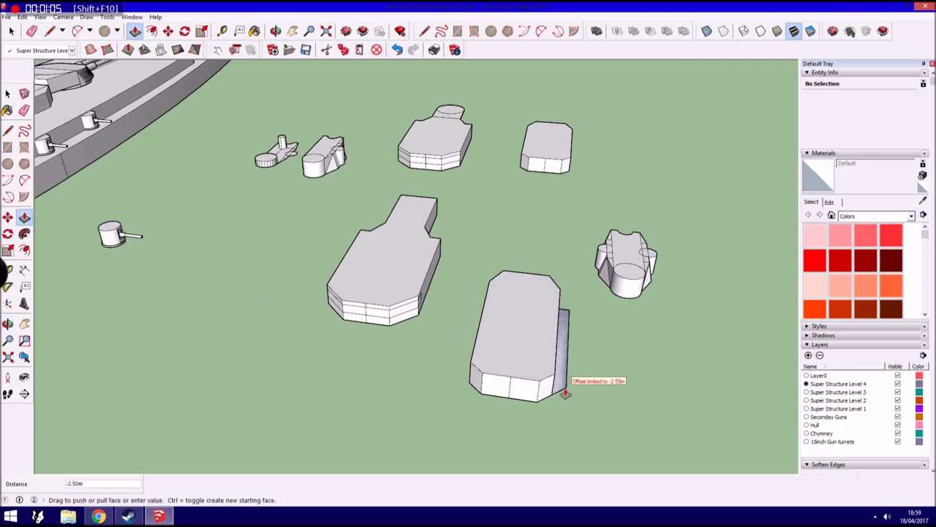
# Orbit around the hull blocks and select the front end of the lower block
pyautogui.moveTo(577, 353); pyautogui.dragTo(527, 334, button='middle')
pyautogui.click(8, 94)
pyautogui.moveTo(176, 315); pyautogui.dragTo(212, 347, button='middle')
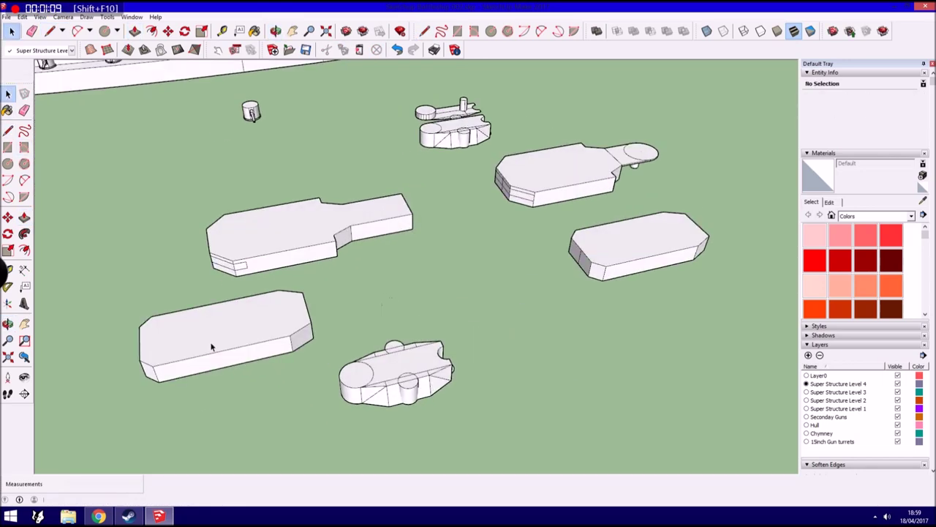
pyautogui.moveTo(176, 302); pyautogui.dragTo(176, 300)
pyautogui.moveTo(219, 351); pyautogui.dragTo(256, 359, button='middle')
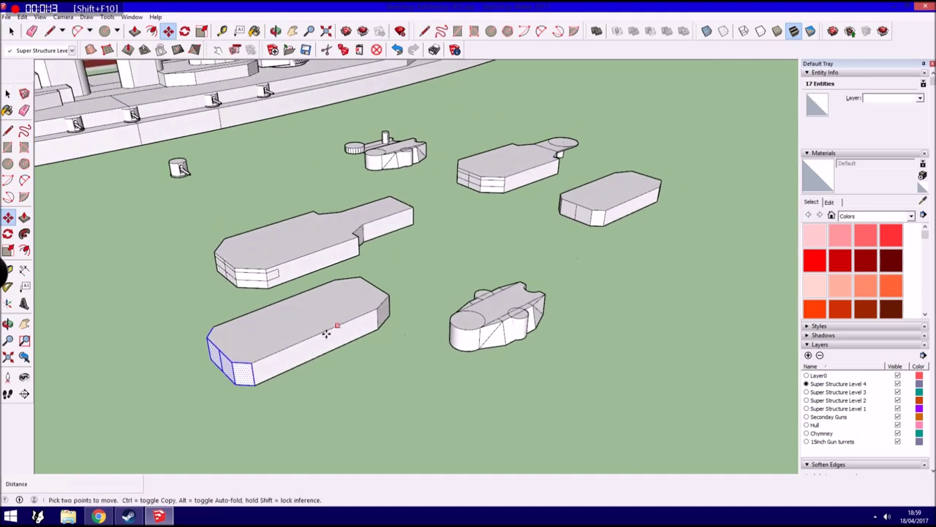
pyautogui.click(258, 360)
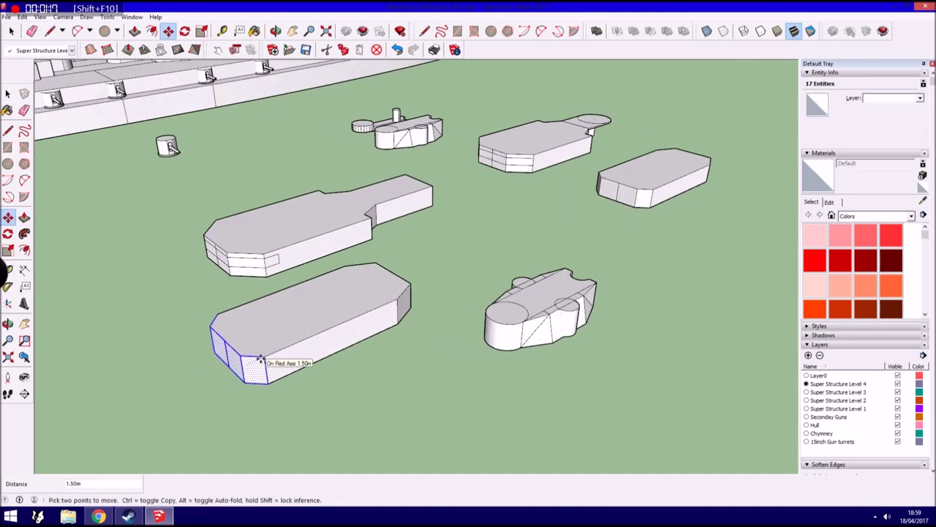
pyautogui.press('space')
# Draw a 1.25 m circle on the block's front end, undoing a misplaced first attempt
pyautogui.press('c')
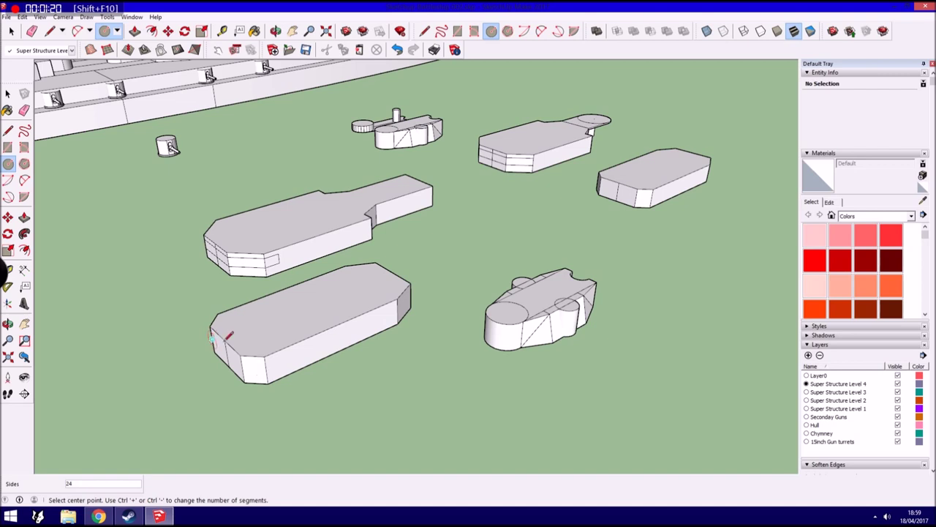
pyautogui.scroll(3, 231, 341)
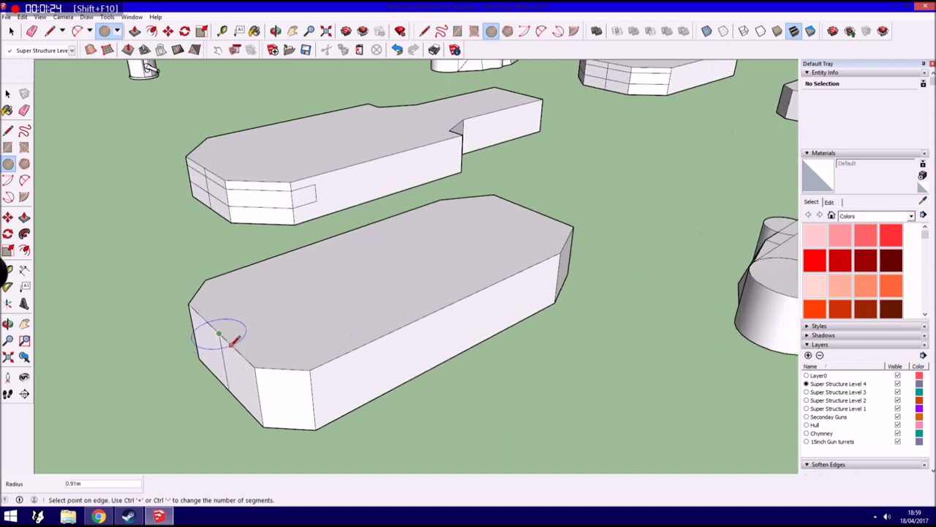
pyautogui.press('Return')
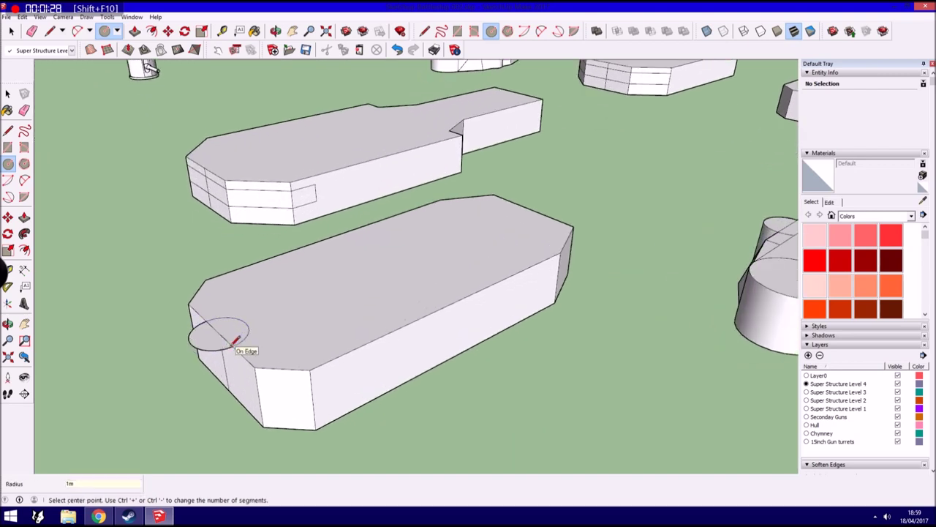
pyautogui.click(22, 16)
pyautogui.click(44, 27)
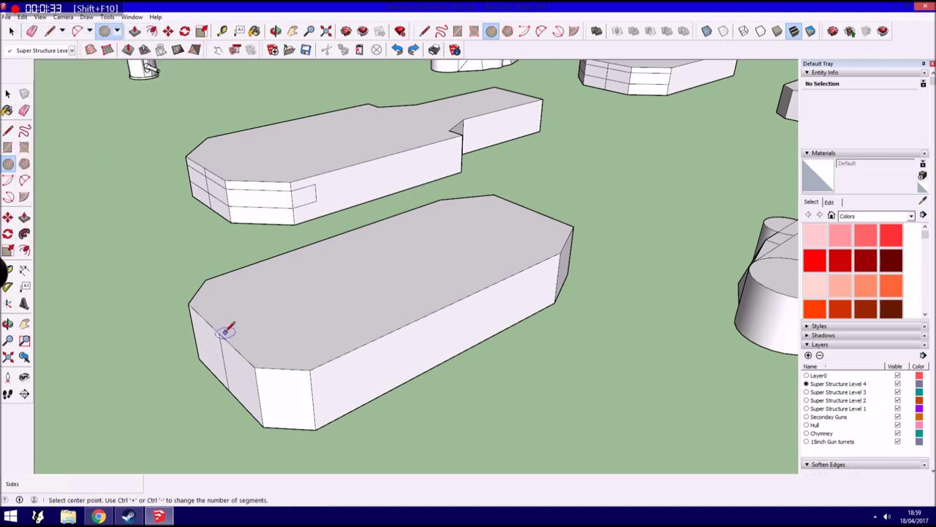
pyautogui.click(236, 349)
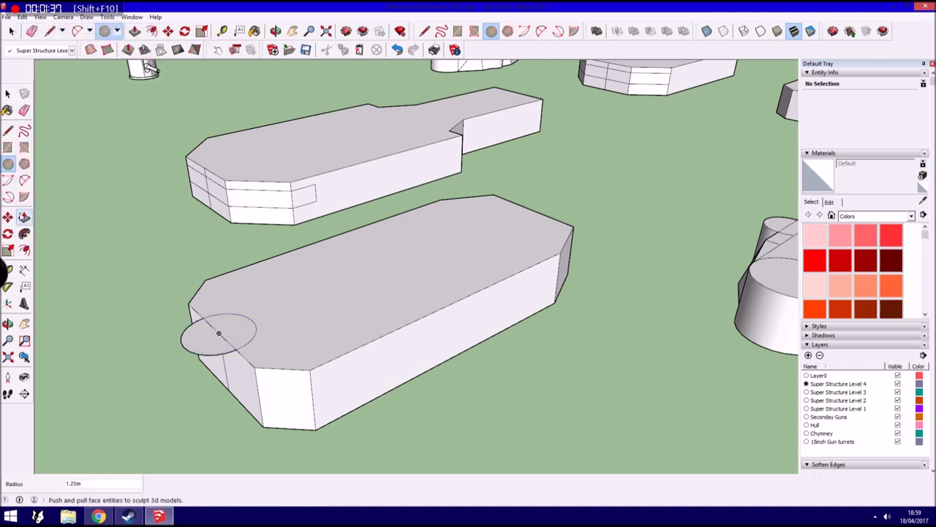
# Push the circle down 2.50 m into a projecting cylinder
pyautogui.press('p')
pyautogui.moveTo(212, 334); pyautogui.dragTo(253, 418)
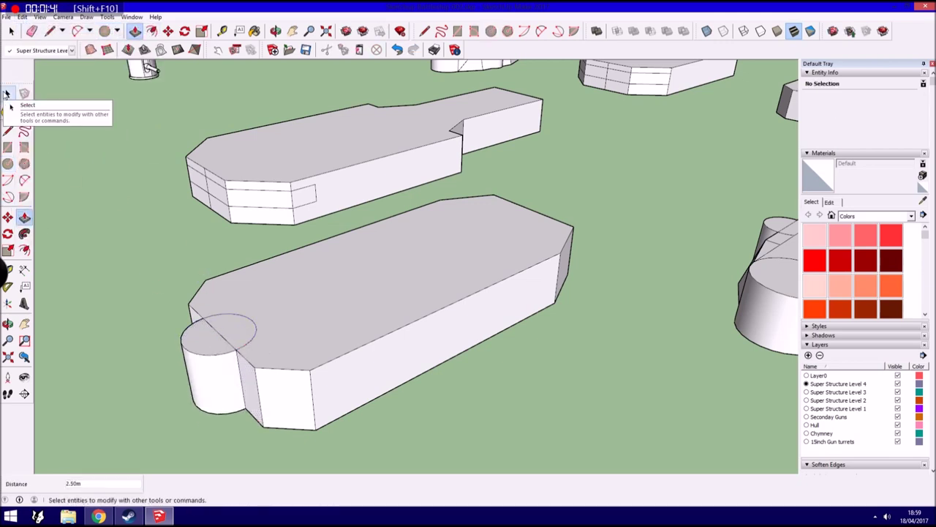
pyautogui.click(6, 93)
pyautogui.scroll(-3, 347, 336)
pyautogui.moveTo(347, 336)
pyautogui.mouseDown(button='middle')
pyautogui.moveTo(370, 324)
pyautogui.moveTo(322, 339)
pyautogui.mouseUp(button='middle')
pyautogui.scroll(2, 122, 254)
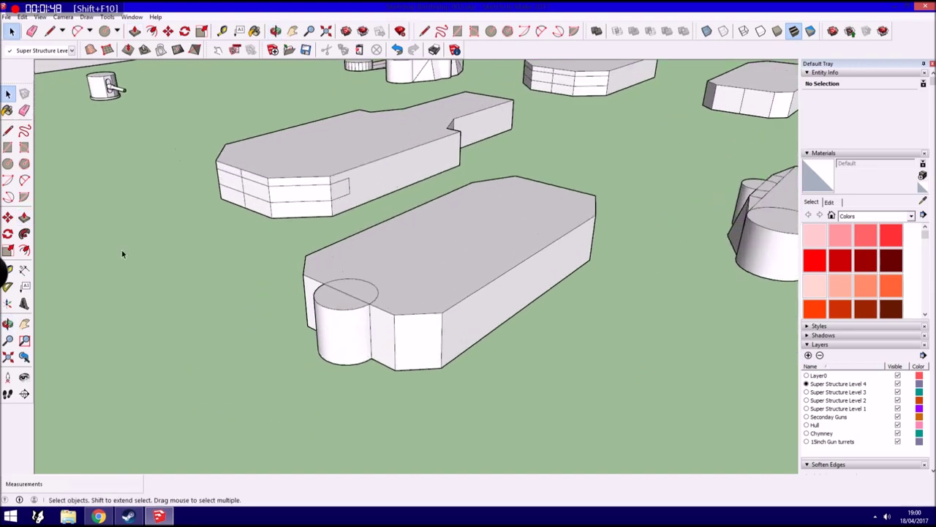
# Draw horizontal dividing edges around the block and cylinder sides
pyautogui.click(7, 130)
pyautogui.scroll(1, 360, 344)
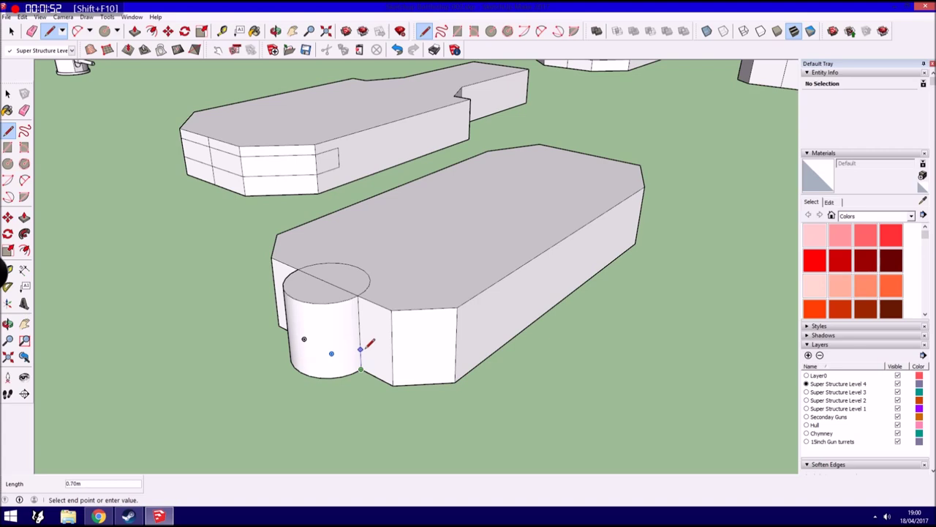
pyautogui.moveTo(459, 349)
pyautogui.mouseDown(button='middle')
pyautogui.moveTo(504, 317)
pyautogui.moveTo(472, 313)
pyautogui.mouseUp(button='middle')
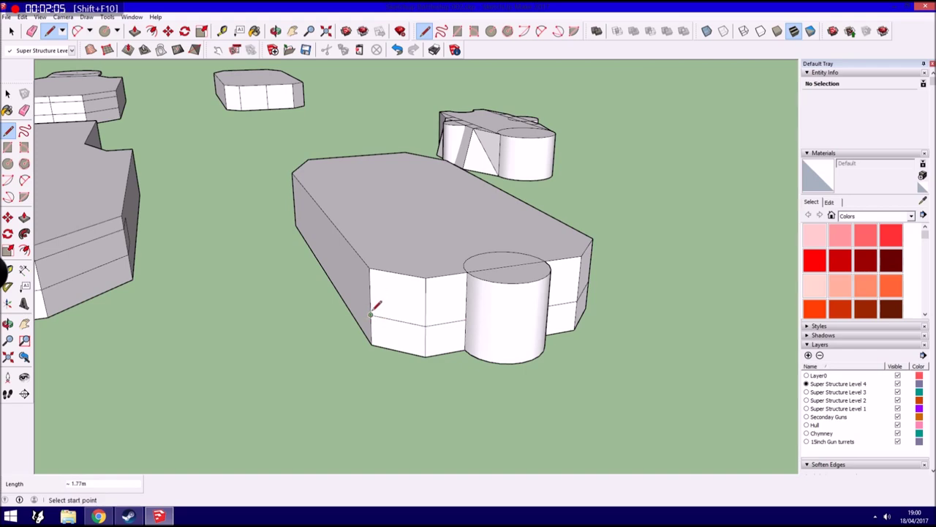
pyautogui.press('Escape')
pyautogui.moveTo(467, 297); pyautogui.dragTo(451, 284, button='middle')
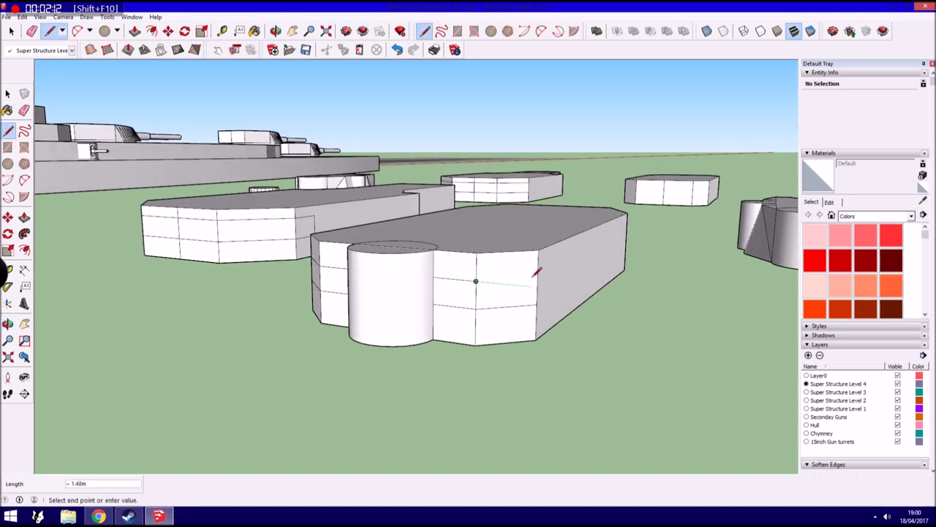
# Orbit around the ship parts and select the whole small rounded block
pyautogui.press('space')
pyautogui.moveTo(322, 183); pyautogui.dragTo(315, 255, button='middle')
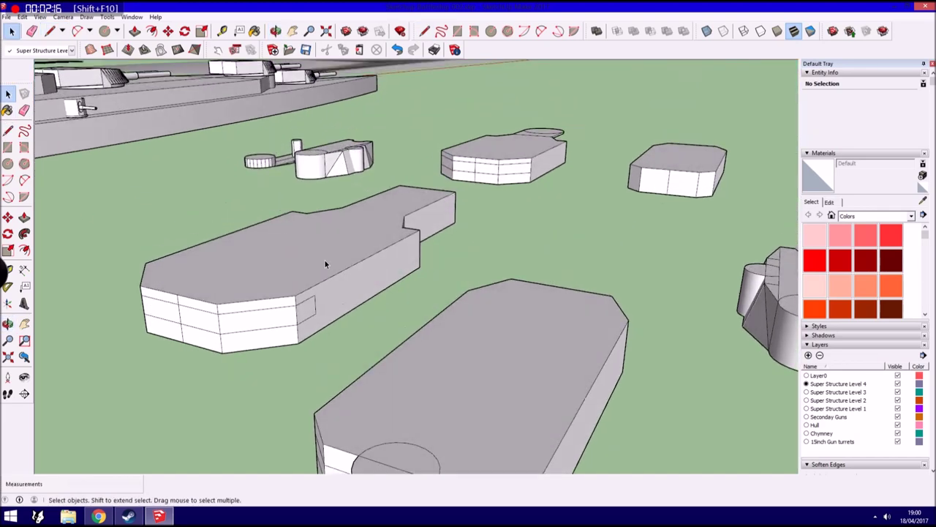
pyautogui.scroll(-3, 399, 278)
pyautogui.moveTo(354, 199); pyautogui.dragTo(409, 306, button='middle')
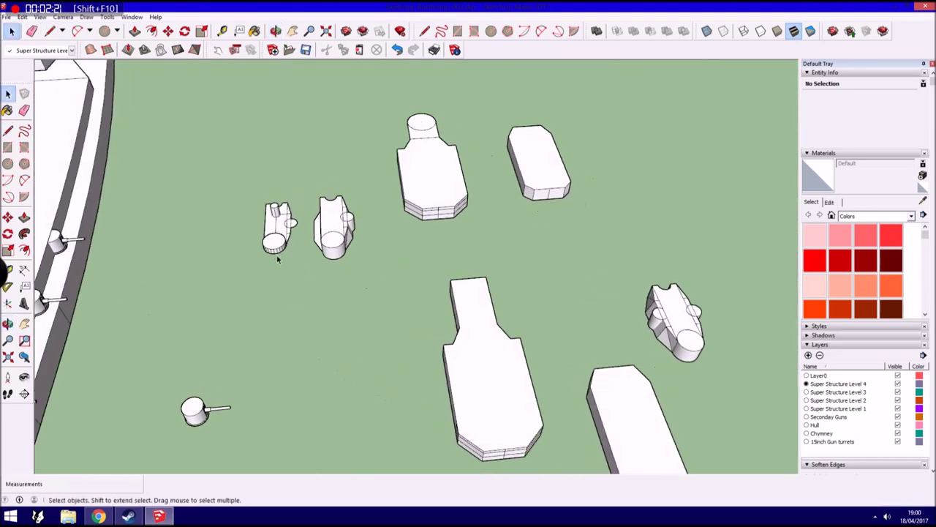
pyautogui.moveTo(377, 272); pyautogui.dragTo(286, 220, button='middle')
pyautogui.scroll(-2, 464, 293)
pyautogui.scroll(4, 421, 319)
pyautogui.moveTo(422, 319)
pyautogui.mouseDown(button='middle')
pyautogui.moveTo(471, 279)
pyautogui.moveTo(512, 202)
pyautogui.moveTo(451, 171)
pyautogui.mouseUp(button='middle')
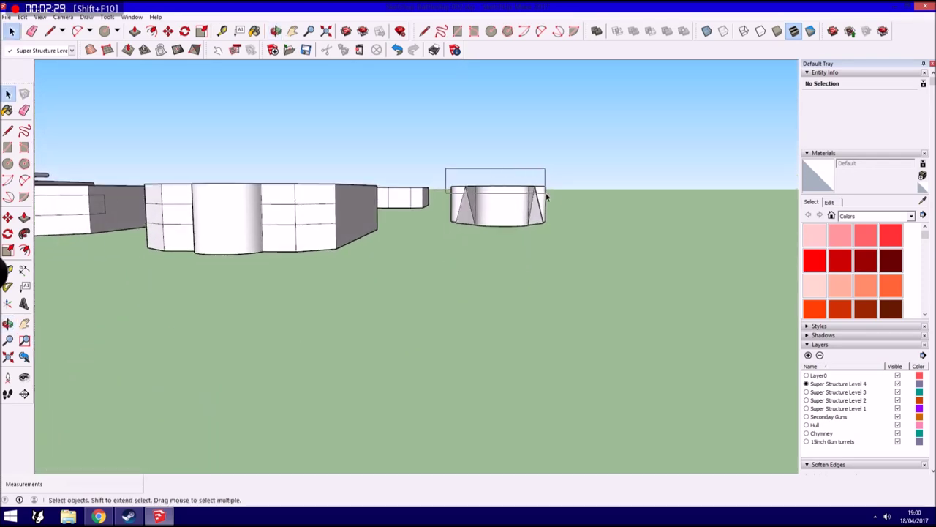
pyautogui.moveTo(446, 169); pyautogui.dragTo(543, 196)
pyautogui.moveTo(544, 196); pyautogui.dragTo(18, 64, button='middle')
# Copy the small rounded block and paste the copy beside the original
pyautogui.click(22, 16)
pyautogui.click(29, 65)
pyautogui.click(22, 16)
pyautogui.click(29, 75)
pyautogui.click(534, 380)
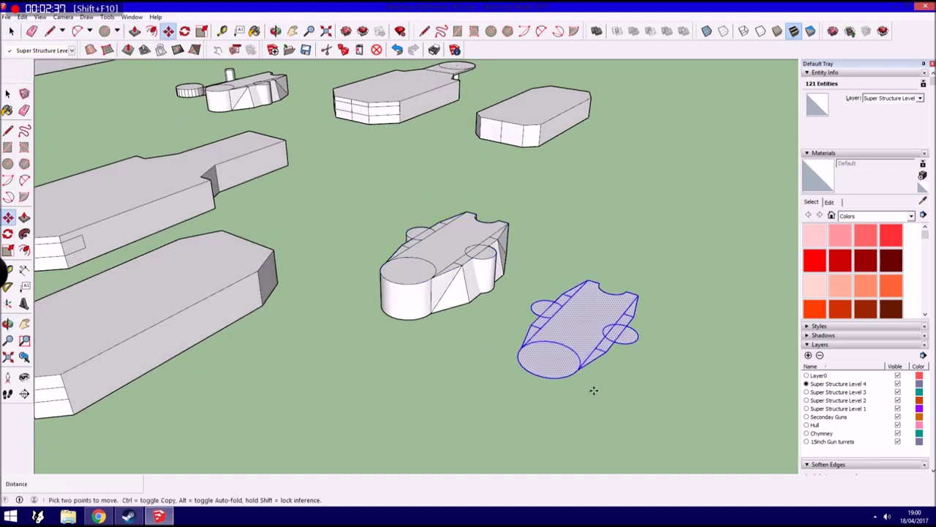
# Raise the copy's round end to a new height with Push/Pull
pyautogui.click(8, 93)
pyautogui.click(24, 218)
pyautogui.click(562, 358)
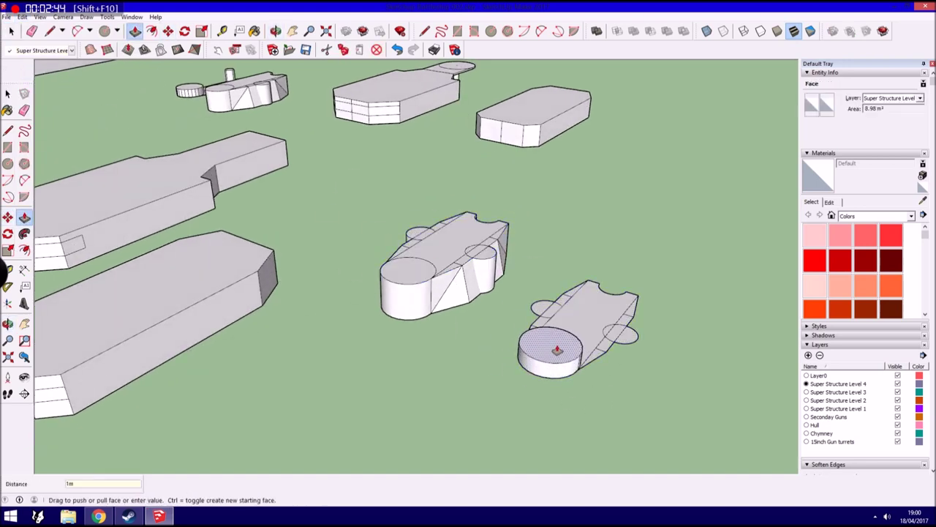
pyautogui.press('Return')
# Draw a 0.59 m-radius circle on the copy's deck
pyautogui.press('l')
pyautogui.moveTo(721, 328); pyautogui.dragTo(368, 363, button='middle')
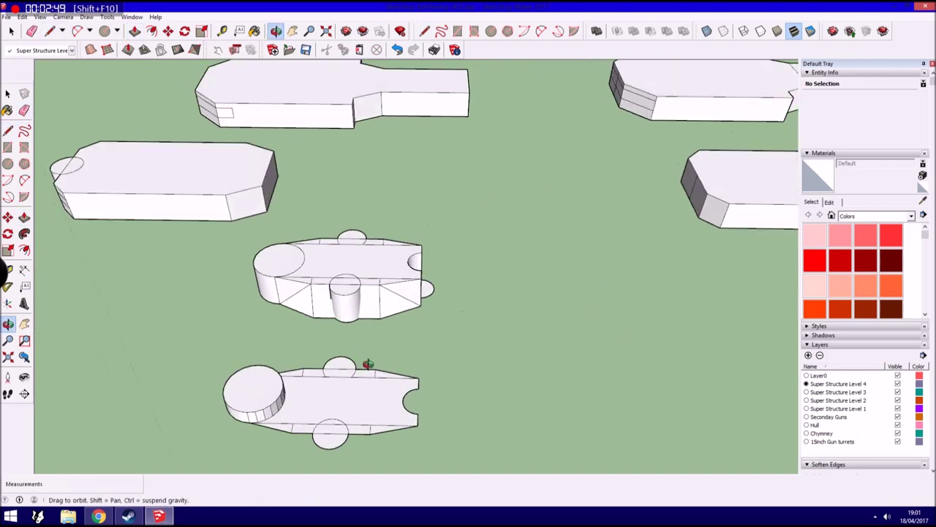
pyautogui.click(7, 164)
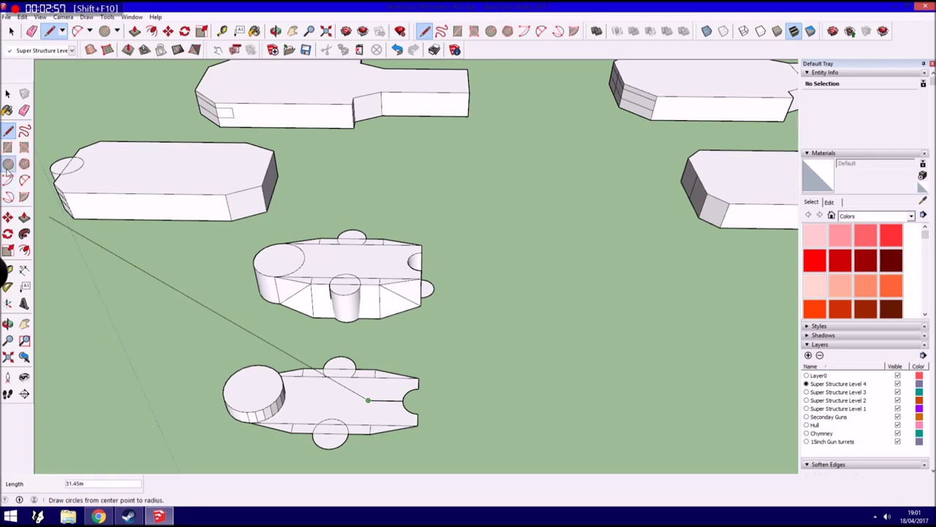
pyautogui.click(368, 400)
pyautogui.scroll(2, 382, 397)
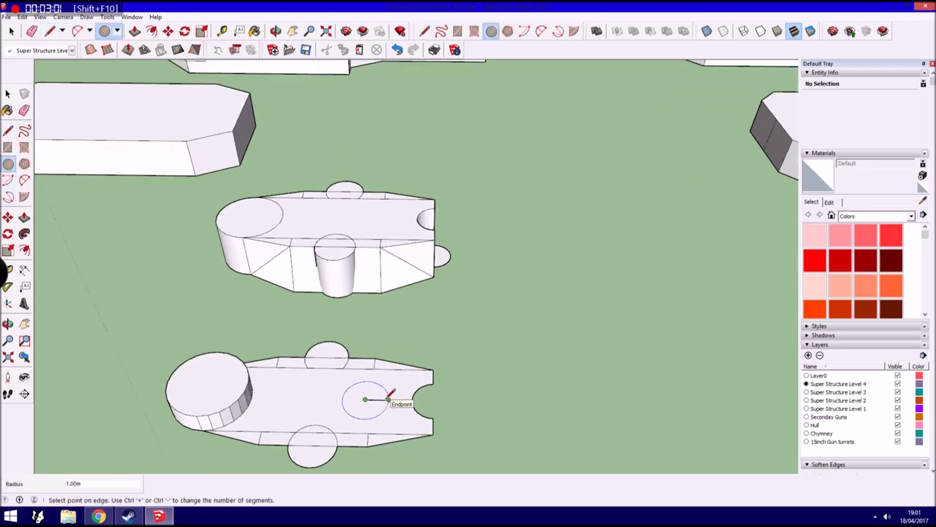
pyautogui.scroll(2, 386, 396)
pyautogui.scroll(2, 388, 395)
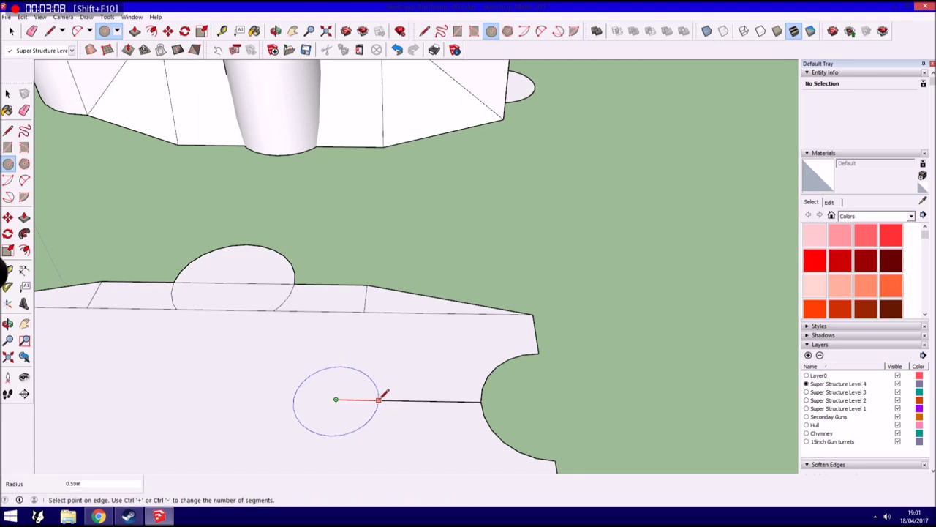
pyautogui.click(381, 399)
pyautogui.press('l')
pyautogui.press('e')
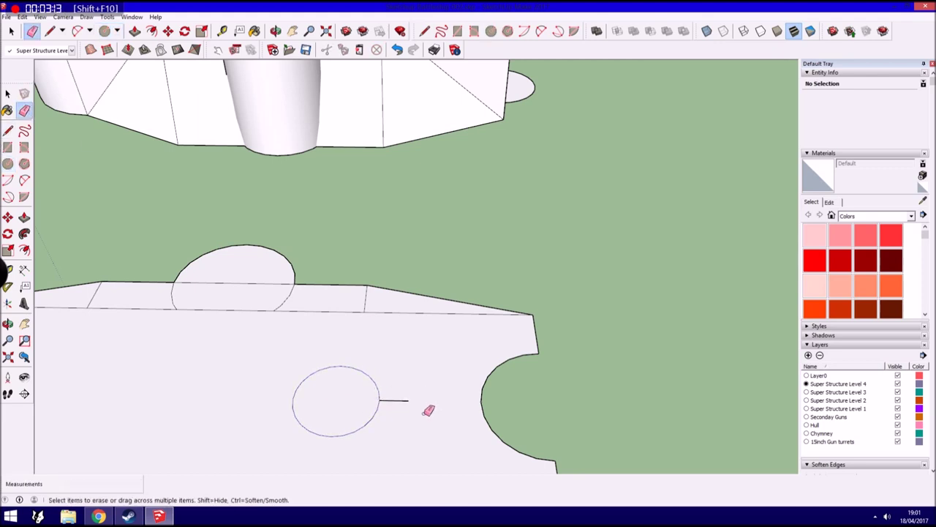
# Pull the small circle up 0.99 m into a funnel
pyautogui.scroll(-3, 418, 380)
pyautogui.press('p')
pyautogui.moveTo(359, 385)
pyautogui.mouseDown()
pyautogui.moveTo(378, 362)
pyautogui.moveTo(373, 354)
pyautogui.mouseUp()
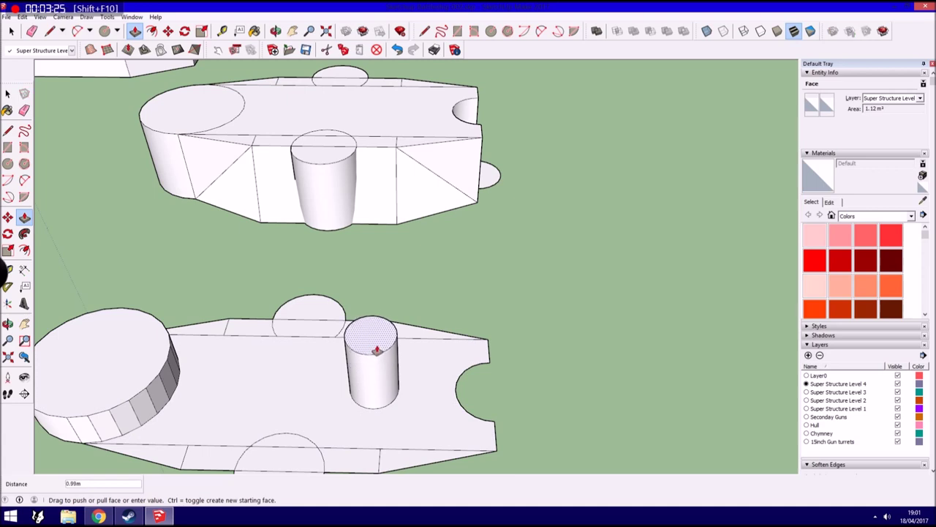
pyautogui.scroll(2, 377, 351)
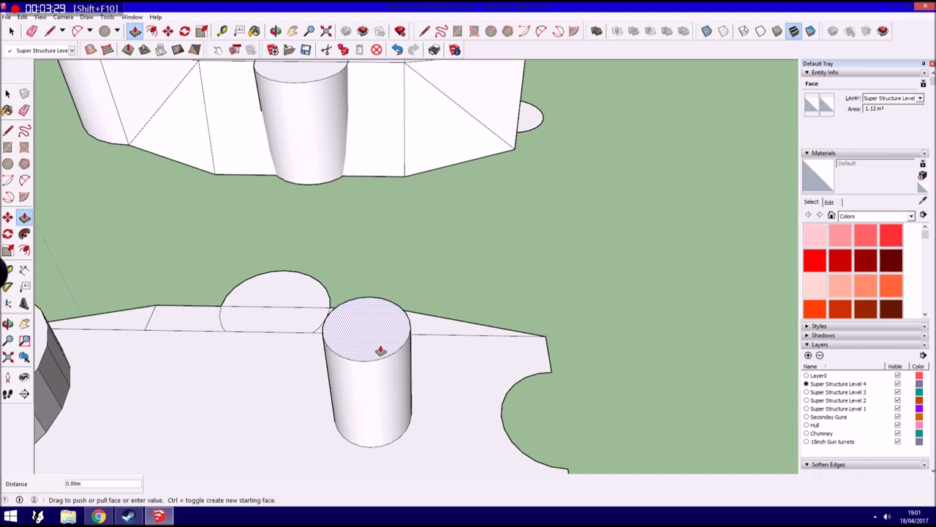
pyautogui.click(380, 350)
pyautogui.scroll(-2, 381, 349)
pyautogui.scroll(-3, 381, 344)
pyautogui.moveTo(383, 334)
pyautogui.mouseDown(button='middle')
pyautogui.moveTo(641, 340)
pyautogui.moveTo(267, 465)
pyautogui.mouseUp(button='middle')
pyautogui.click(11, 31)
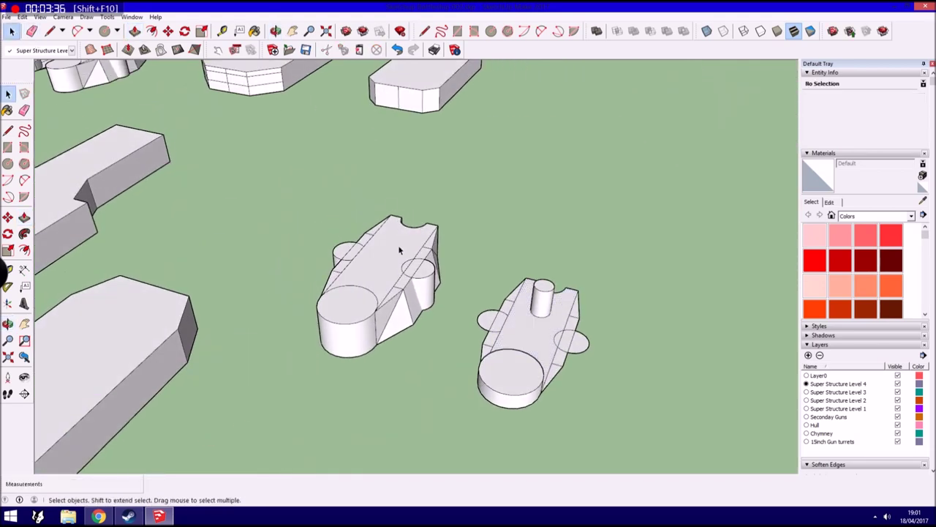
# Group the funnel-topped copy and the middle rounded block as separate groups
pyautogui.scroll(-3, 409, 308)
pyautogui.moveTo(409, 307); pyautogui.dragTo(498, 336, button='middle')
pyautogui.moveTo(482, 343); pyautogui.dragTo(585, 231)
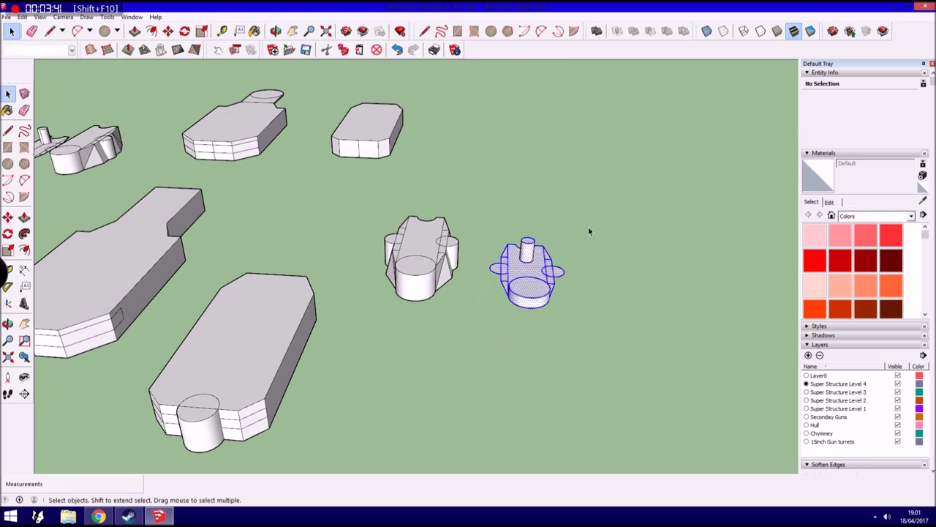
pyautogui.click(22, 16)
pyautogui.click(98, 203)
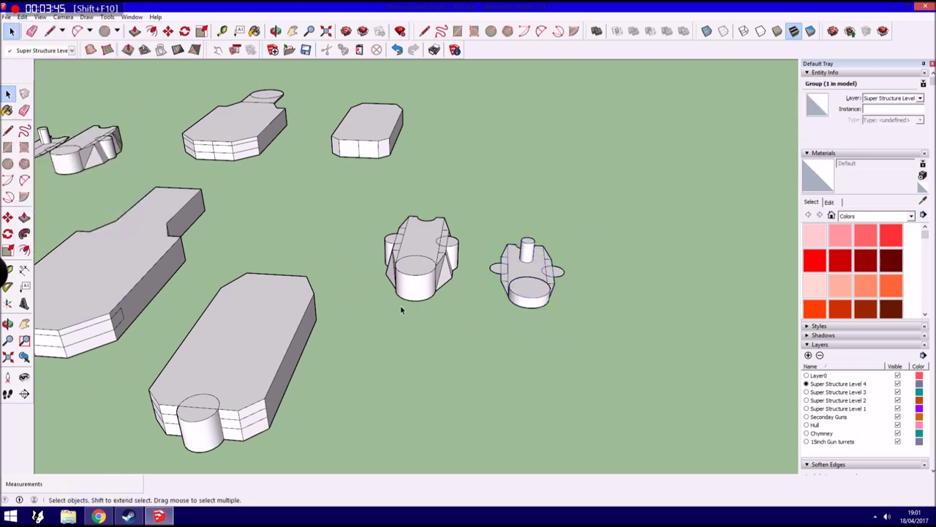
pyautogui.moveTo(372, 317); pyautogui.dragTo(490, 196)
pyautogui.click(22, 16)
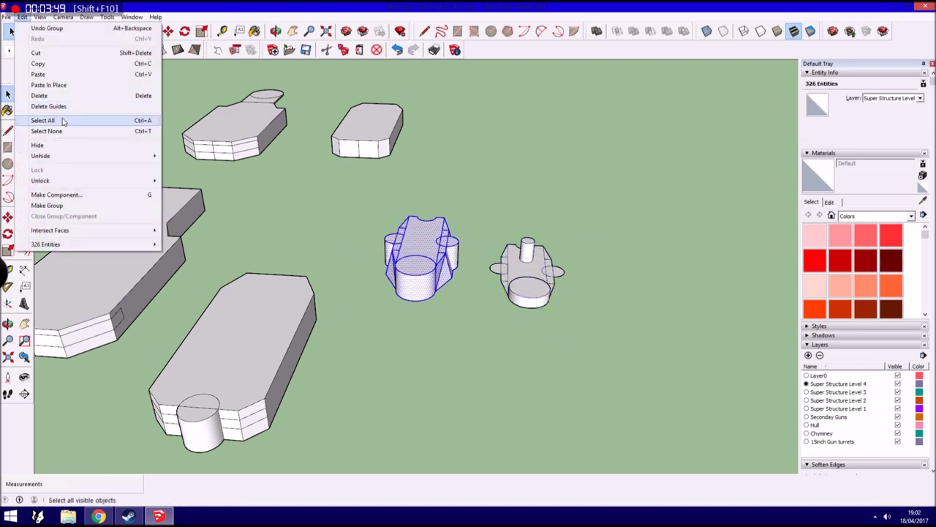
pyautogui.click(80, 203)
# Move the funnel-topped block onto the middle block
pyautogui.click(529, 300)
pyautogui.press('m')
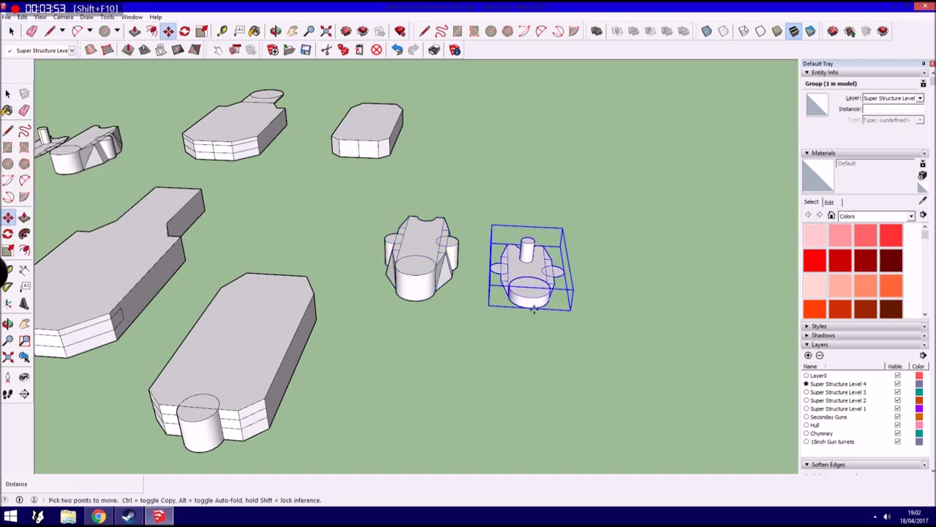
pyautogui.click(530, 306)
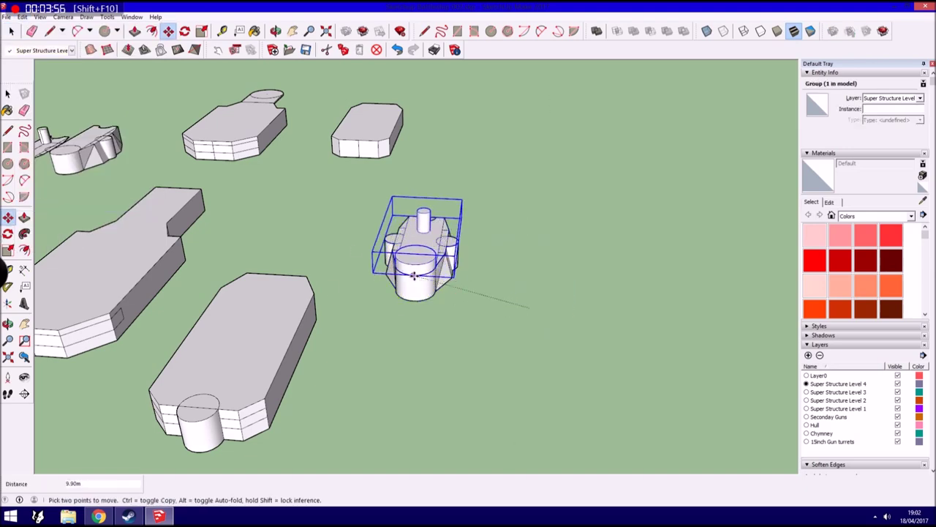
pyautogui.scroll(-3, 459, 293)
pyautogui.press('space')
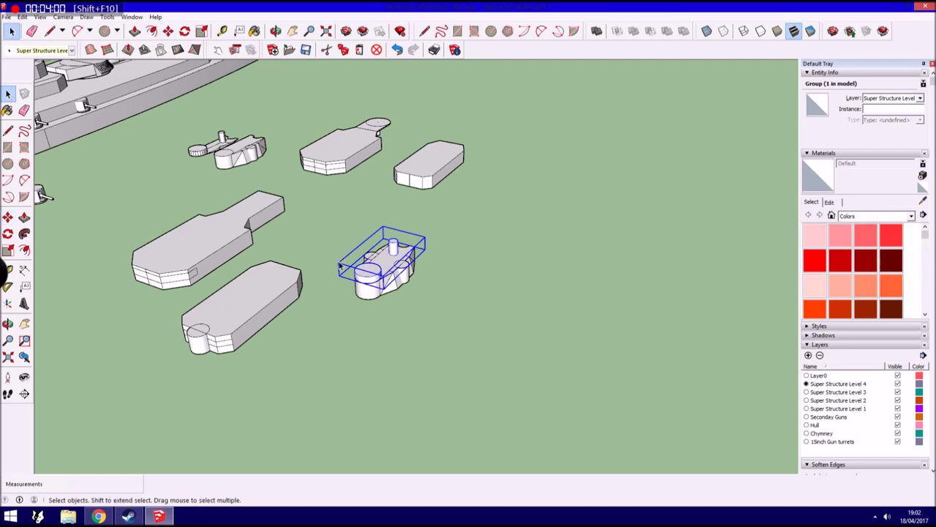
pyautogui.moveTo(383, 286); pyautogui.dragTo(397, 372, button='middle')
# Select both stacked blocks and zoom in to check them on the deck
pyautogui.click(7, 217)
pyautogui.scroll(-2, 434, 366)
pyautogui.scroll(-3, 370, 343)
pyautogui.scroll(3, 308, 293)
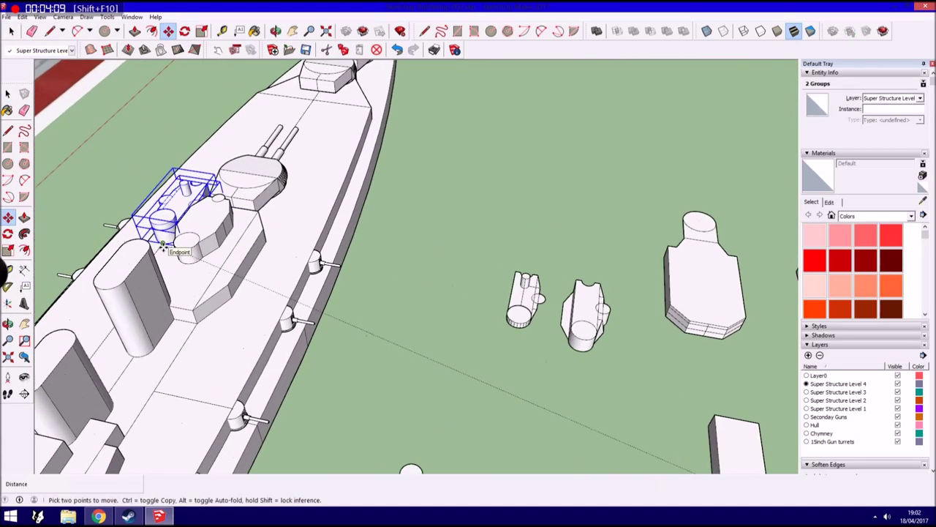
pyautogui.scroll(2, 235, 249)
pyautogui.scroll(2, 236, 254)
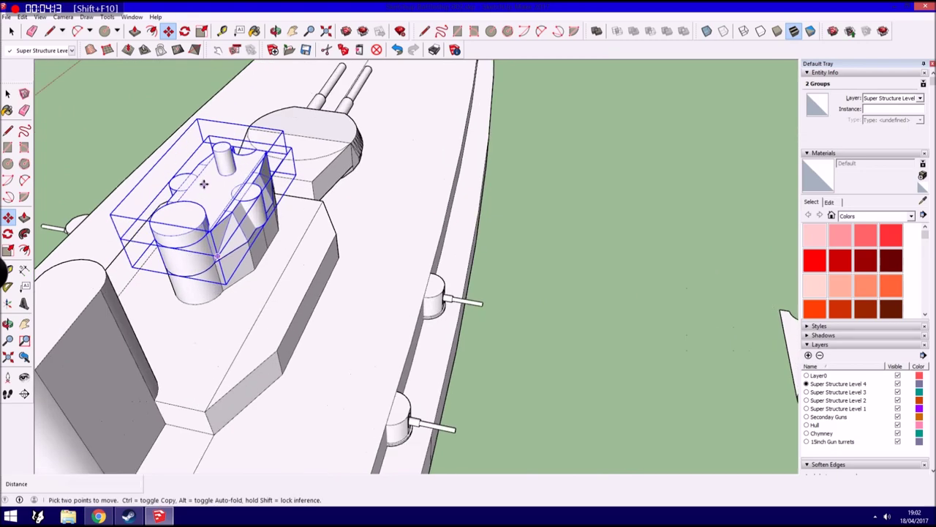
pyautogui.scroll(2, 236, 254)
pyautogui.moveTo(236, 254); pyautogui.dragTo(219, 183, button='middle')
# Move the stacked superstructure group off the deck onto the water beside the ship
pyautogui.click(7, 94)
pyautogui.click(152, 147)
pyautogui.click(151, 147)
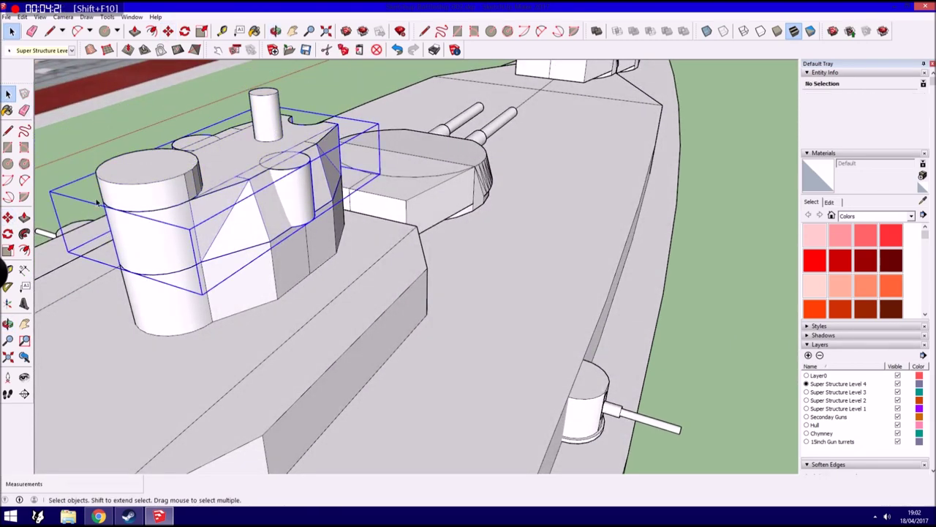
pyautogui.press('m')
pyautogui.click(255, 209)
pyautogui.moveTo(278, 205); pyautogui.dragTo(296, 219, button='middle')
pyautogui.scroll(-3, 297, 220)
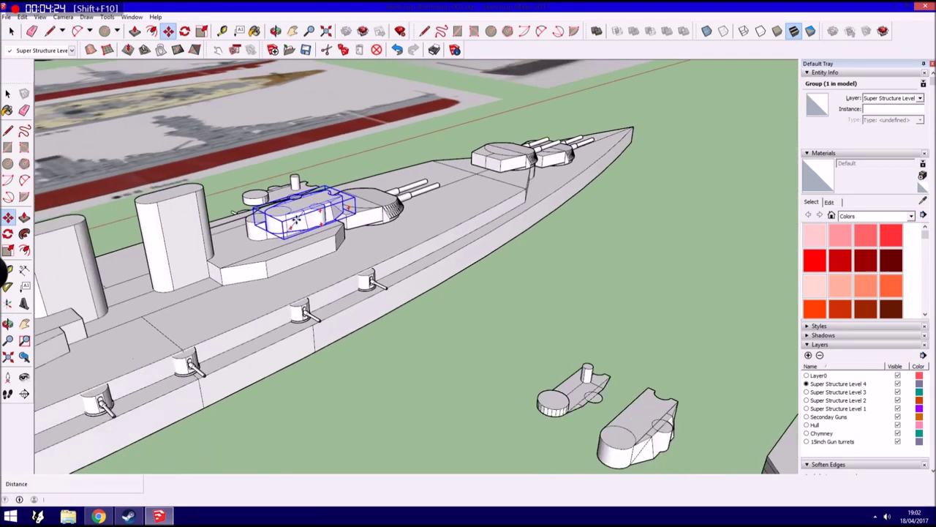
pyautogui.click(505, 300)
# Explode the stacked group into loose geometry
pyautogui.click(23, 16)
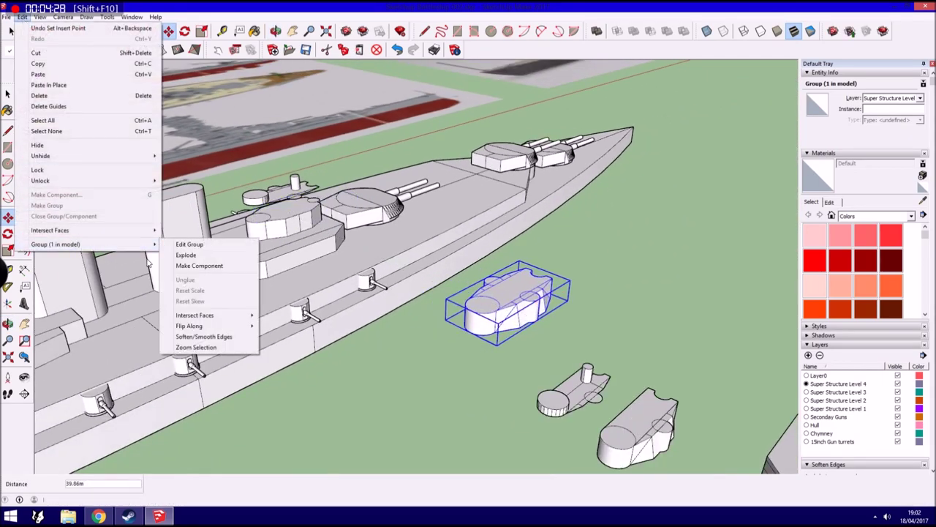
pyautogui.click(190, 257)
pyautogui.press('space')
pyautogui.scroll(3, 515, 319)
pyautogui.scroll(1, 526, 309)
pyautogui.scroll(2, 519, 296)
# Pull a round bottom face of the block downward into a leg
pyautogui.click(8, 131)
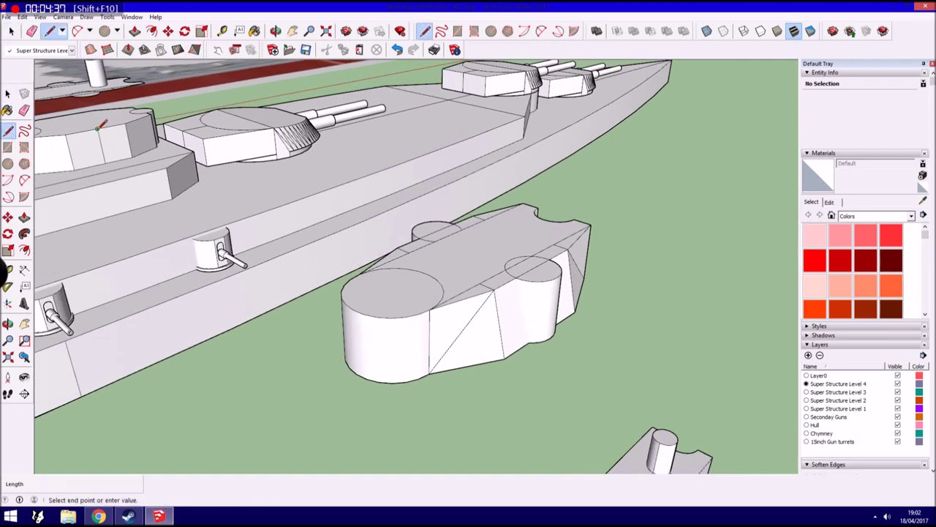
pyautogui.press('p')
pyautogui.moveTo(449, 309); pyautogui.dragTo(554, 109, button='middle')
pyautogui.moveTo(559, 242); pyautogui.dragTo(565, 305)
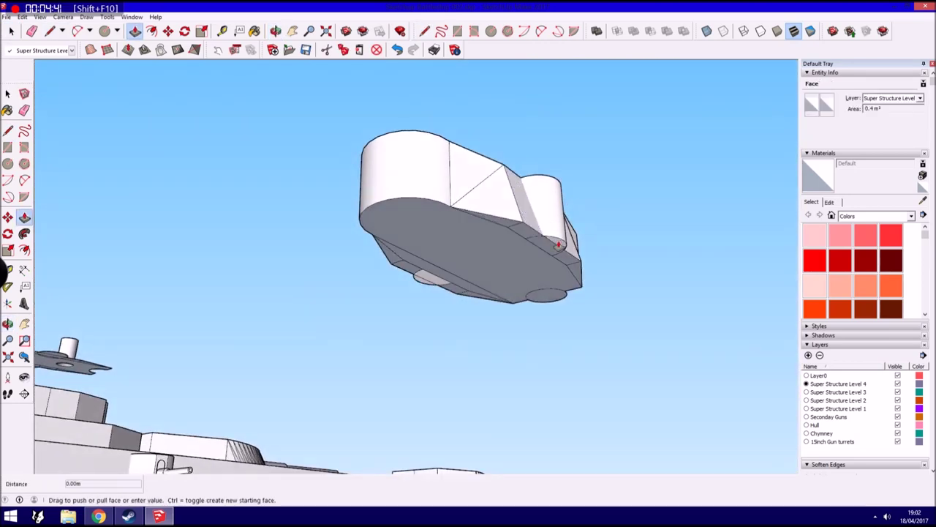
# Pull the second round bottom face down the same distance to form the other support leg
pyautogui.scroll(1, 565, 306)
pyautogui.write('21')
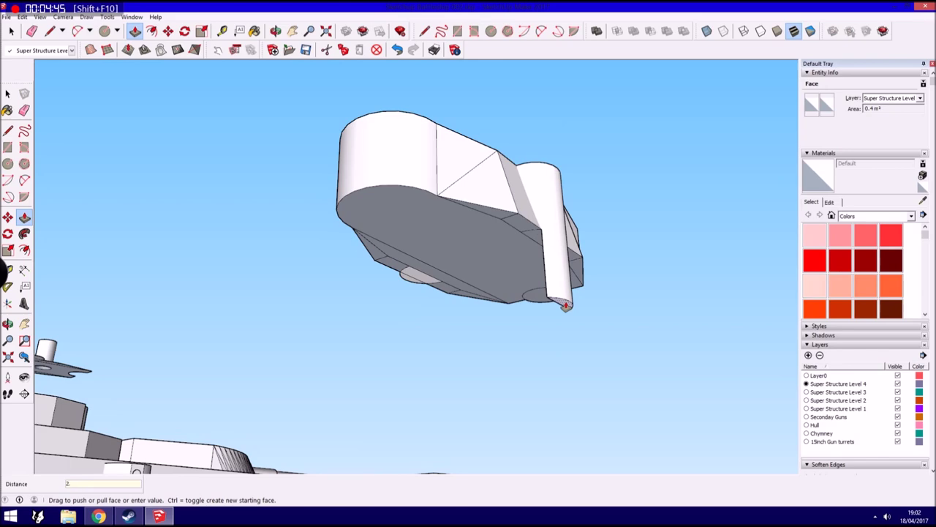
pyautogui.doubleClick(413, 284)
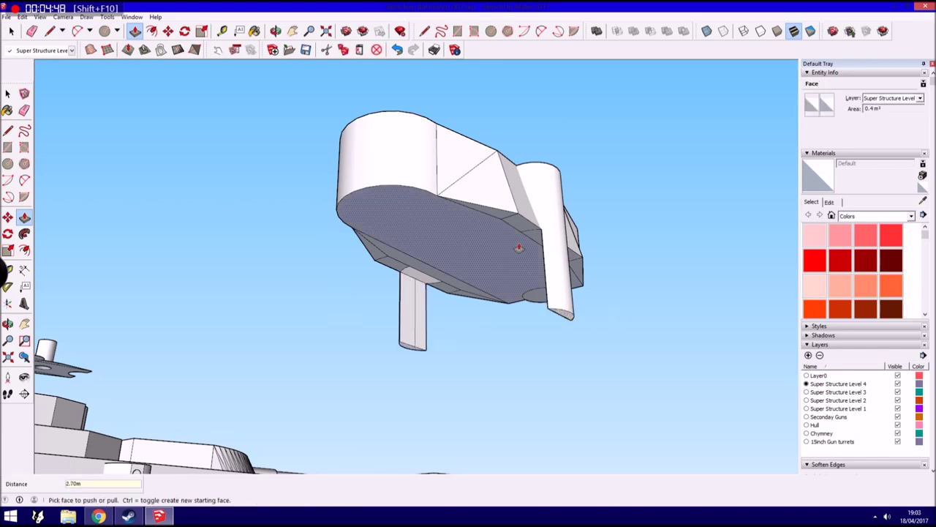
pyautogui.moveTo(414, 284); pyautogui.dragTo(567, 346, button='middle')
# Window-select the whole block with both legs and make it one group
pyautogui.click(11, 31)
pyautogui.moveTo(439, 292); pyautogui.dragTo(439, 219, button='middle')
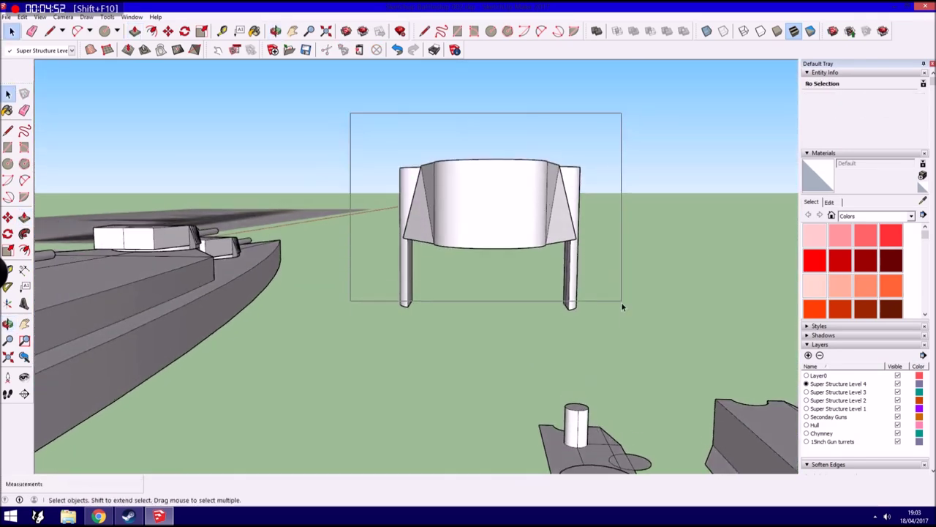
pyautogui.moveTo(349, 114); pyautogui.dragTo(624, 311)
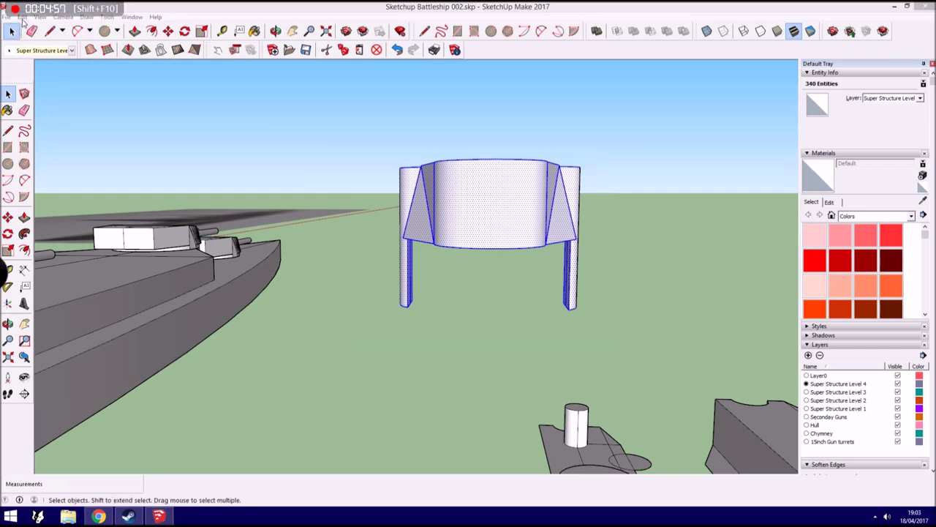
pyautogui.click(23, 17)
pyautogui.click(66, 203)
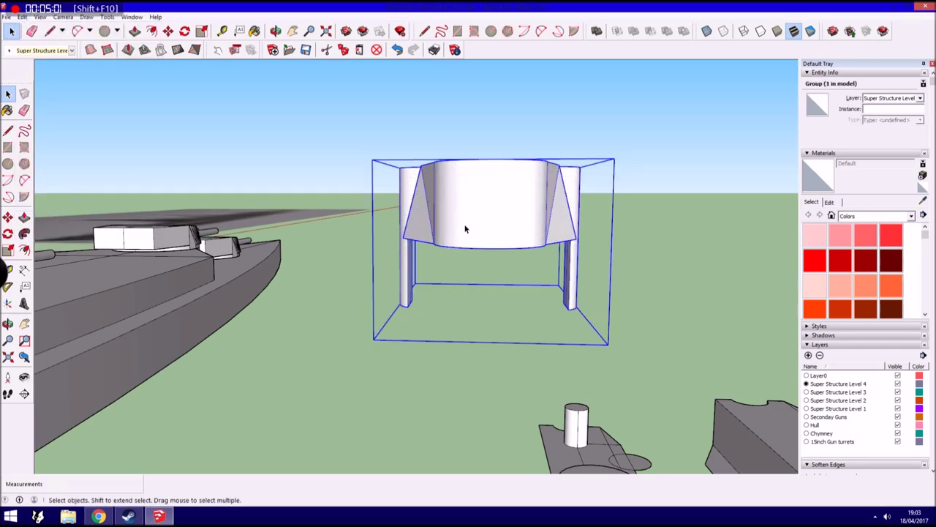
# Move the grouped superstructure onto the deck behind the forward turrets, beneath the funnel
pyautogui.moveTo(465, 229); pyautogui.dragTo(465, 169, button='middle')
pyautogui.click(7, 217)
pyautogui.scroll(-3, 366, 256)
pyautogui.scroll(5, 320, 253)
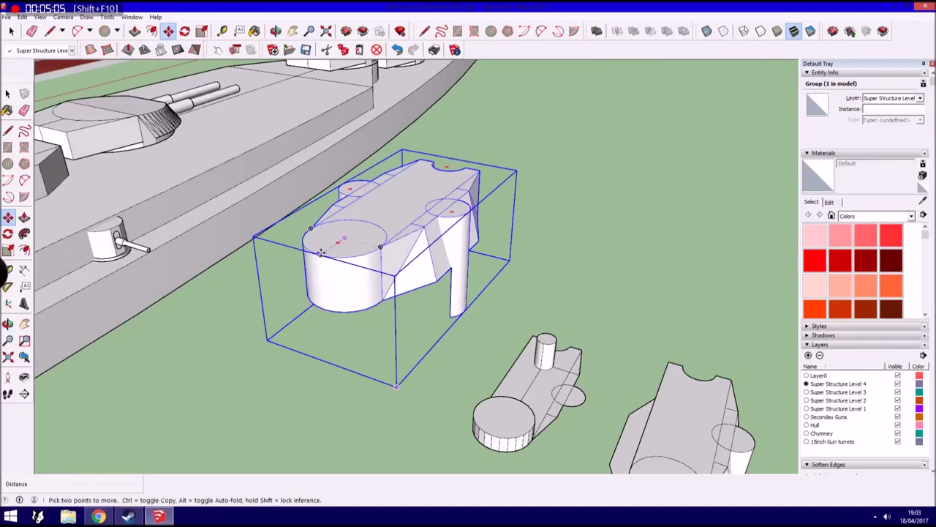
pyautogui.click(319, 254)
pyautogui.scroll(-3, 319, 254)
pyautogui.scroll(-2, 319, 254)
pyautogui.scroll(5, 80, 175)
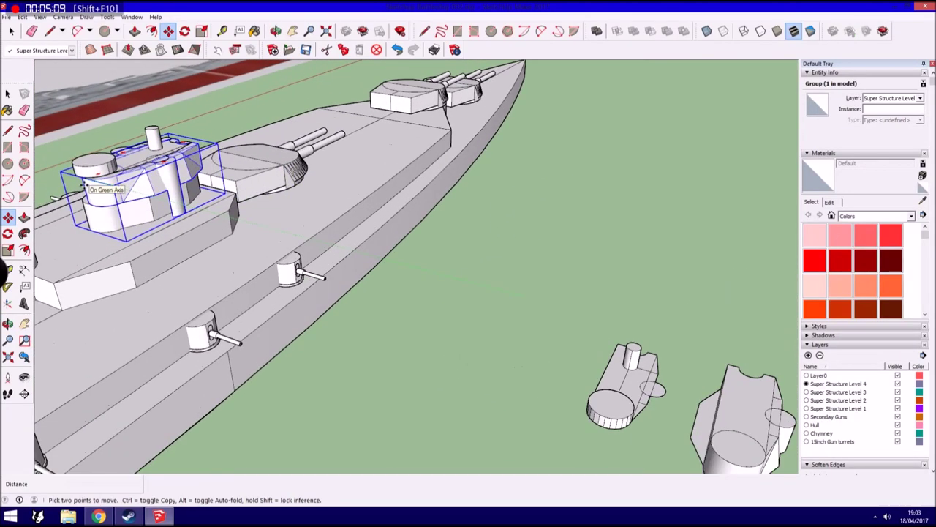
pyautogui.press('space')
pyautogui.scroll(2, 365, 220)
pyautogui.click(619, 230)
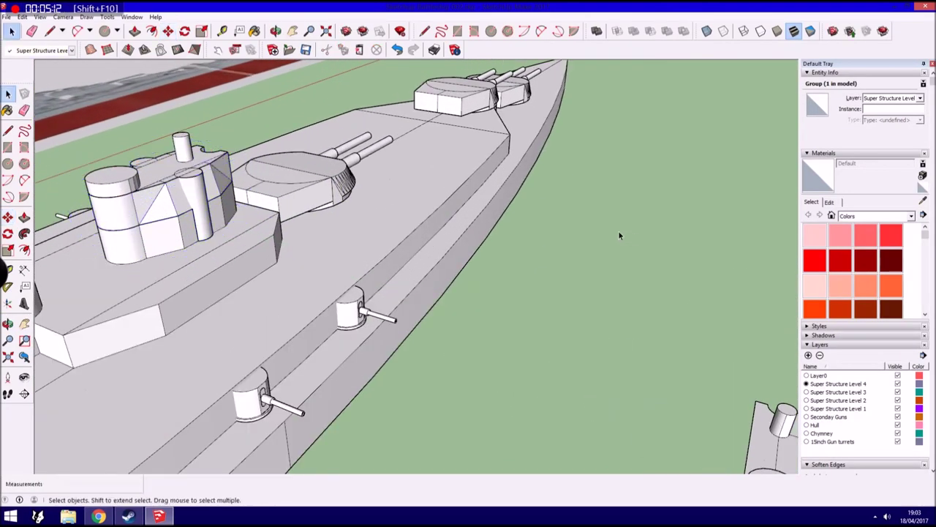
pyautogui.scroll(-1, 400, 173)
pyautogui.scroll(-2, 327, 215)
pyautogui.moveTo(351, 234)
pyautogui.mouseDown(button='middle')
pyautogui.moveTo(439, 263)
pyautogui.moveTo(576, 343)
pyautogui.moveTo(599, 439)
pyautogui.mouseUp(button='middle')
# Put the round-ended block on the superstructure layer and make it a group
pyautogui.scroll(-2, 477, 282)
pyautogui.moveTo(713, 316); pyautogui.dragTo(713, 316)
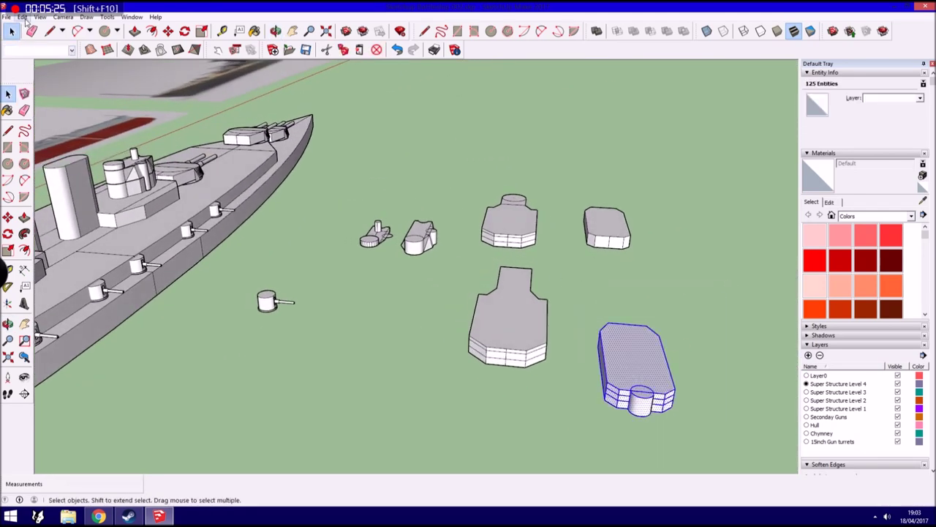
pyautogui.click(27, 54)
pyautogui.click(29, 62)
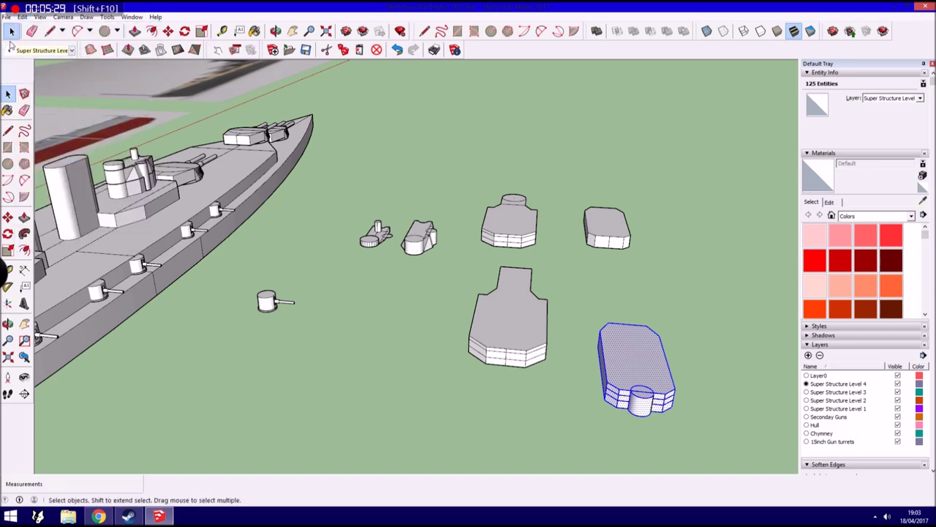
pyautogui.click(23, 16)
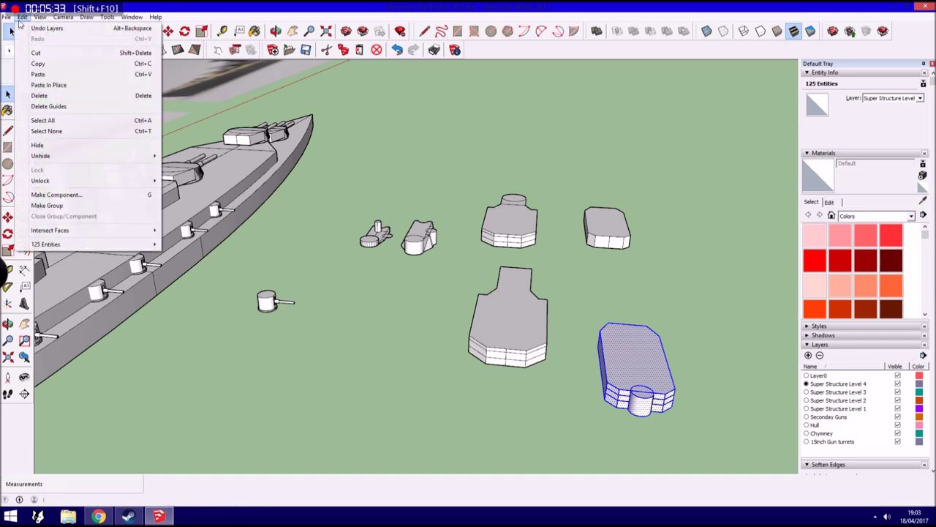
pyautogui.click(58, 207)
# Stack the grouped round-ended block on top of the longer block
pyautogui.click(8, 217)
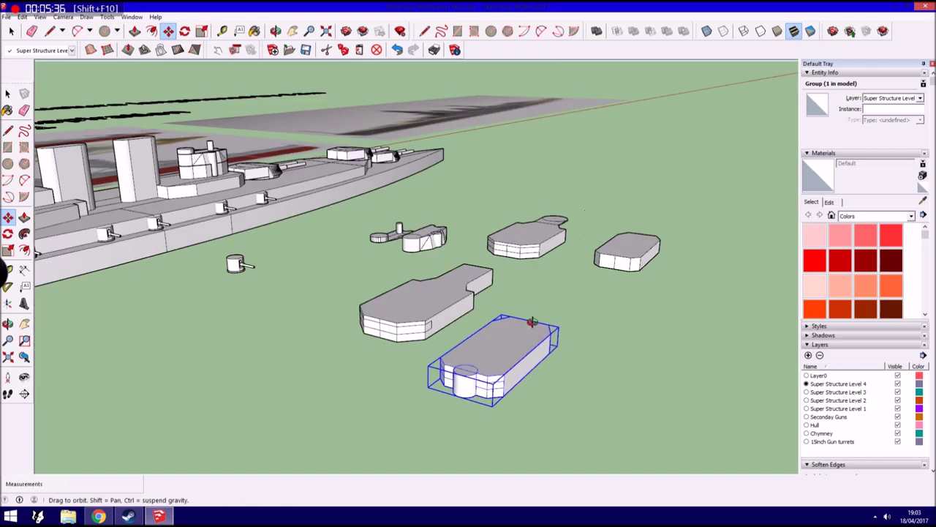
pyautogui.moveTo(366, 329); pyautogui.dragTo(468, 344, button='middle')
pyautogui.click(468, 343)
pyautogui.scroll(3, 326, 316)
pyautogui.click(325, 316)
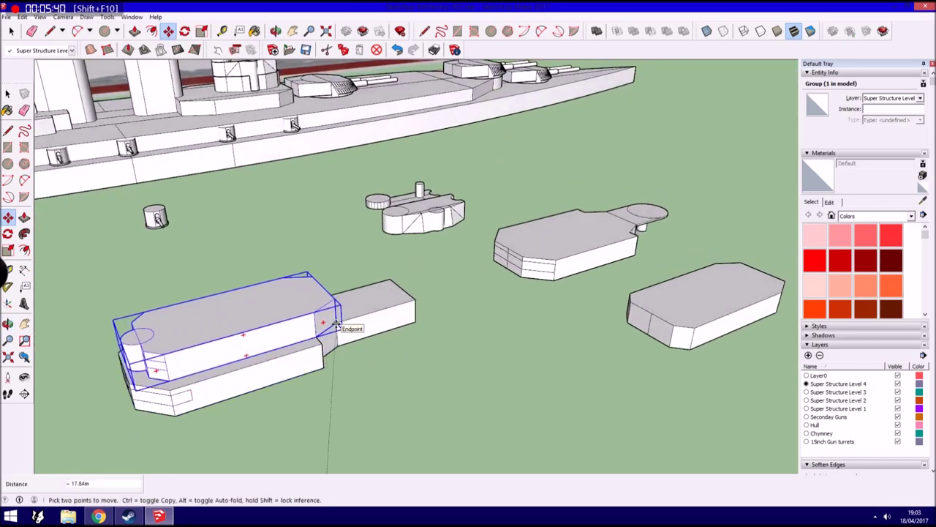
pyautogui.moveTo(351, 328); pyautogui.dragTo(354, 340, button='middle')
pyautogui.scroll(3, 353, 340)
pyautogui.scroll(-3, 354, 340)
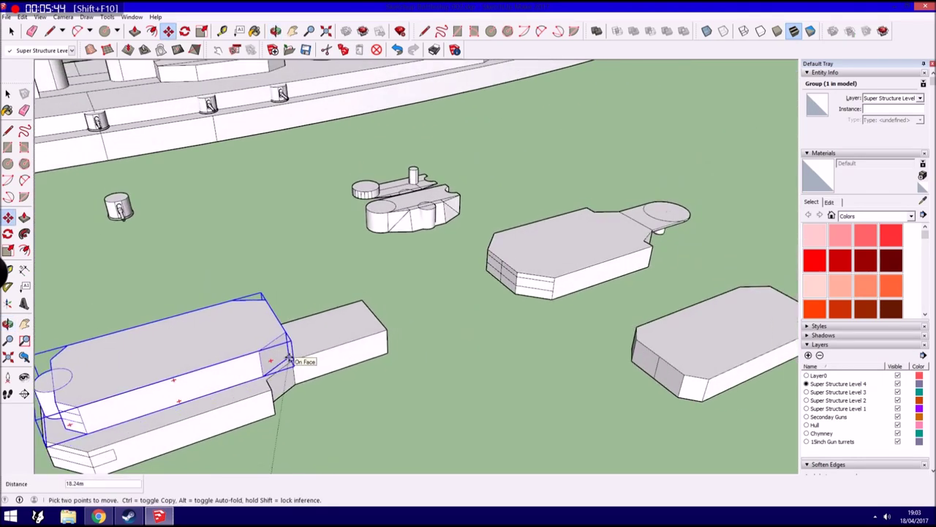
pyautogui.press('space')
# Make Super Structure Level 3 the current layer
pyautogui.moveTo(76, 301); pyautogui.dragTo(40, 90, button='middle')
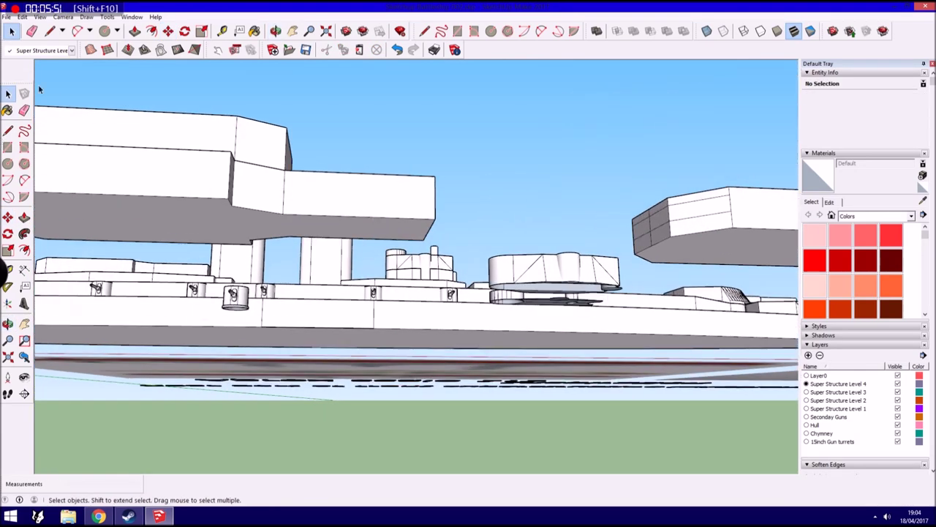
pyautogui.click(44, 49)
pyautogui.click(44, 109)
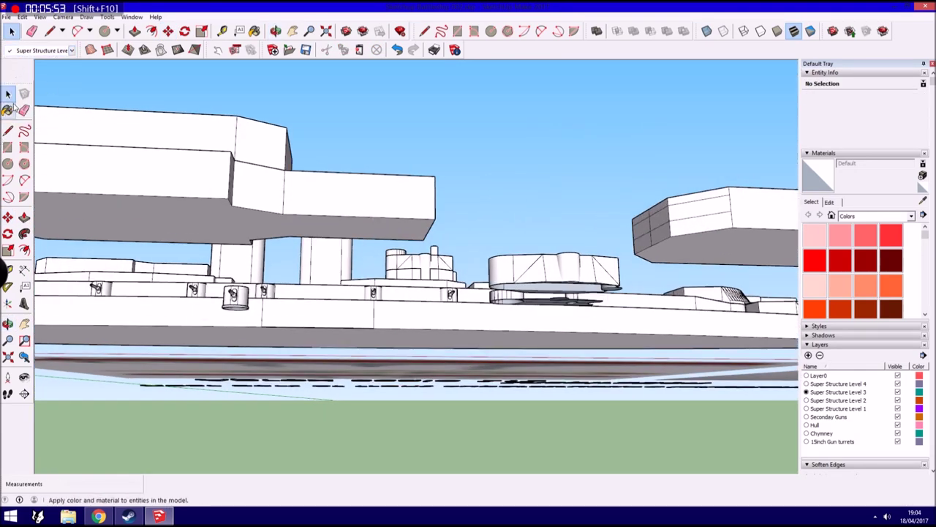
# Push the block's bottom face up to turn it into a thin slab
pyautogui.press('l')
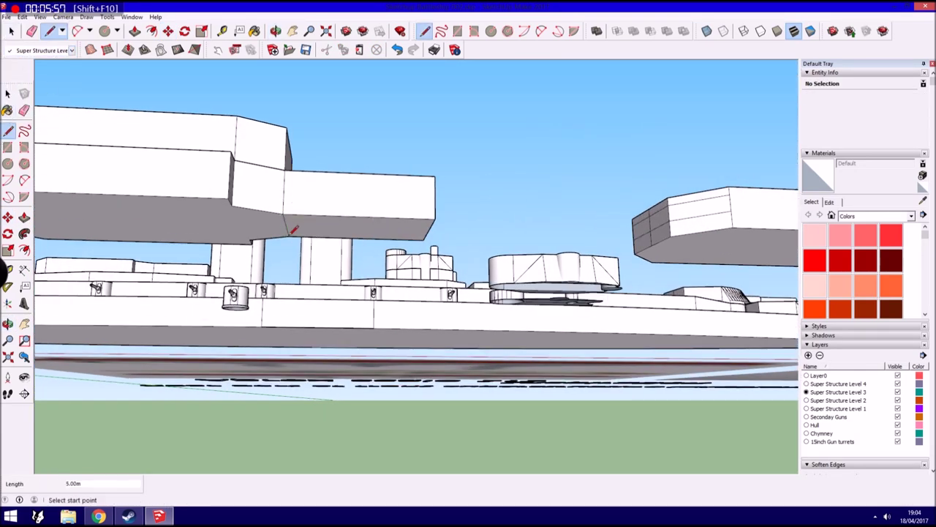
pyautogui.press('p')
pyautogui.moveTo(353, 228); pyautogui.dragTo(354, 194)
pyautogui.scroll(-1, 354, 193)
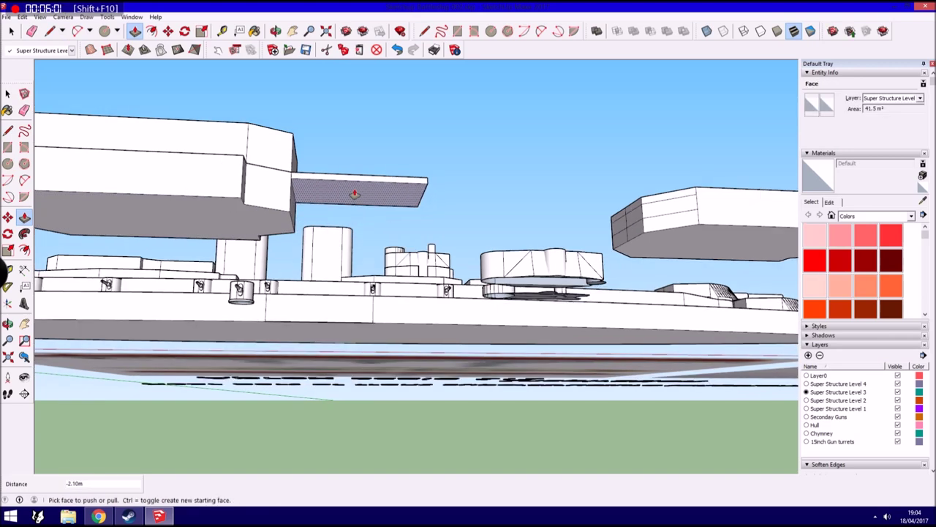
pyautogui.scroll(3, 354, 194)
pyautogui.scroll(2, 354, 194)
# Draw a 1.25m circle under the slab, erase the stray line, and pull it down 2.10m
pyautogui.press('l')
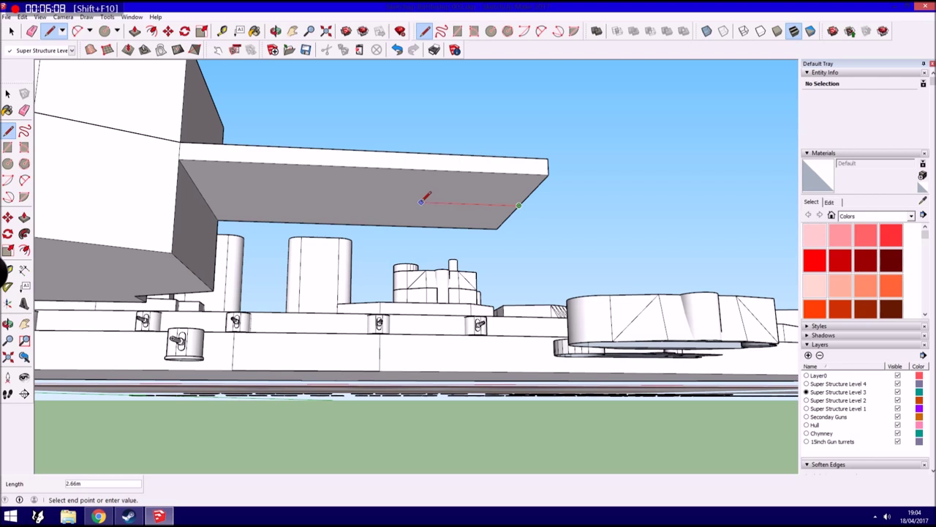
pyautogui.click(8, 164)
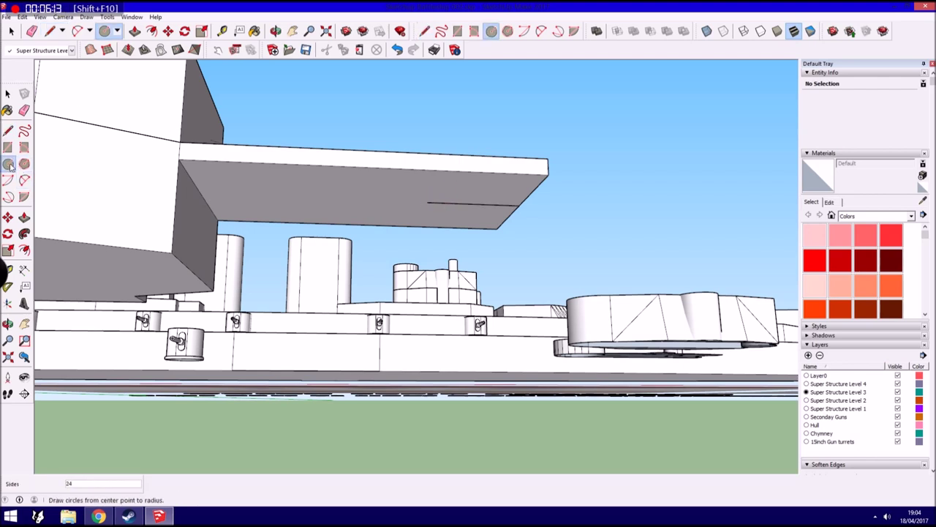
pyautogui.click(427, 201)
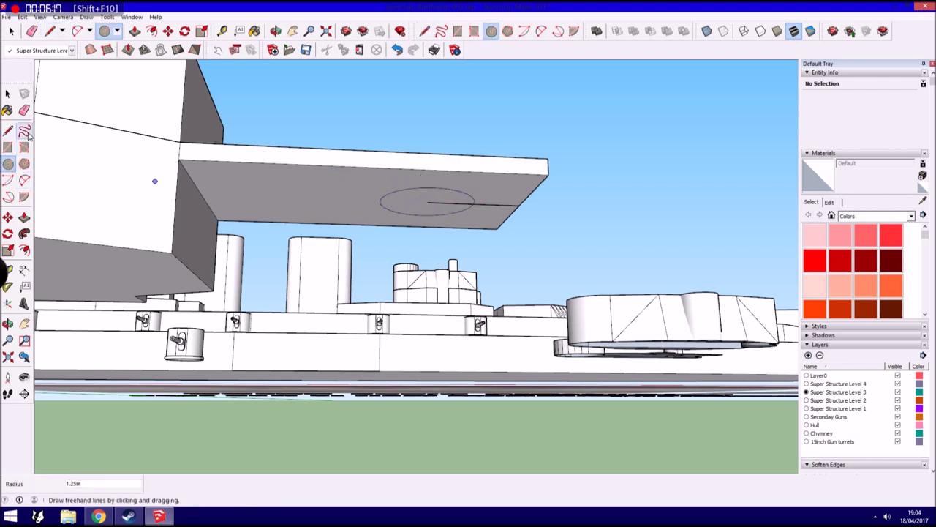
pyautogui.click(25, 110)
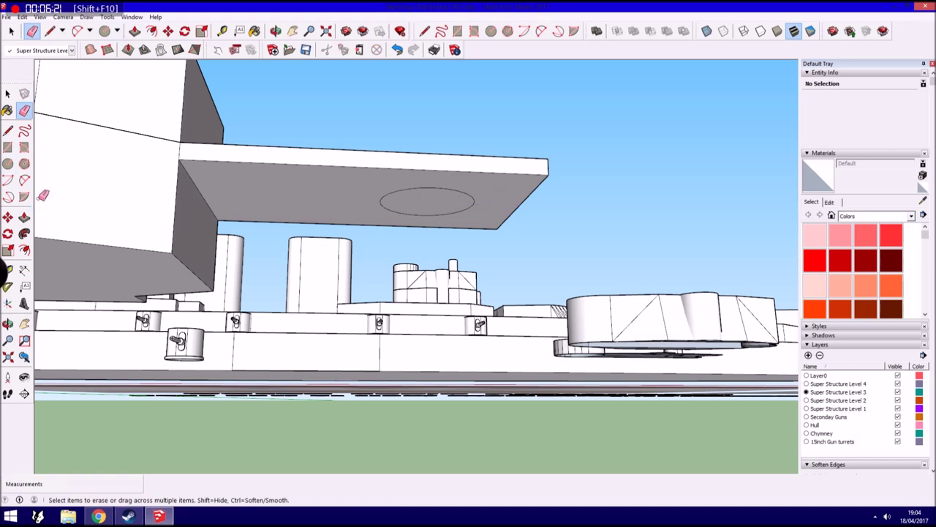
pyautogui.press('p')
pyautogui.moveTo(427, 202); pyautogui.dragTo(427, 274)
# Move the slab aside toward the viewer and select it with its support
pyautogui.moveTo(427, 274)
pyautogui.mouseDown(button='middle')
pyautogui.moveTo(452, 280)
pyautogui.moveTo(337, 262)
pyautogui.mouseUp(button='middle')
pyautogui.press('space')
pyautogui.press('m')
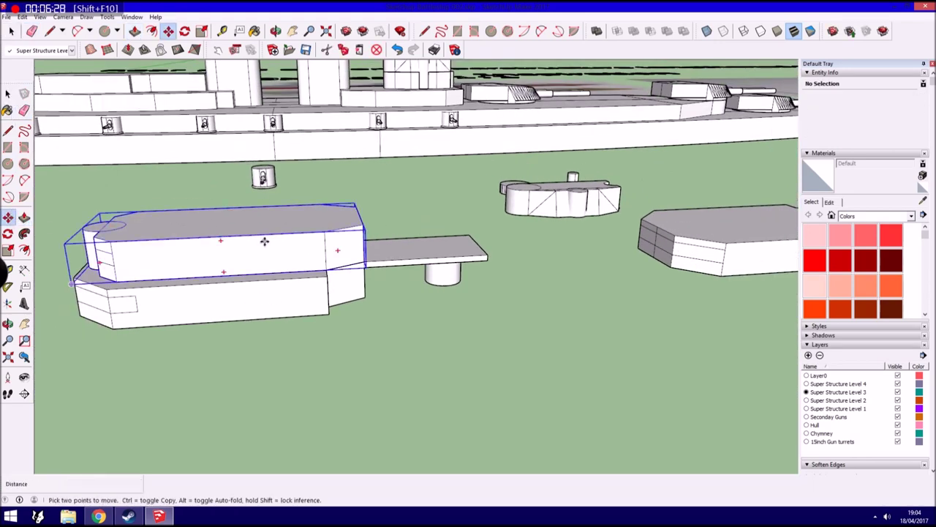
pyautogui.moveTo(265, 240); pyautogui.dragTo(442, 372)
pyautogui.moveTo(441, 373); pyautogui.dragTo(296, 413, button='middle')
pyautogui.press('space')
pyautogui.moveTo(166, 441); pyautogui.dragTo(467, 303)
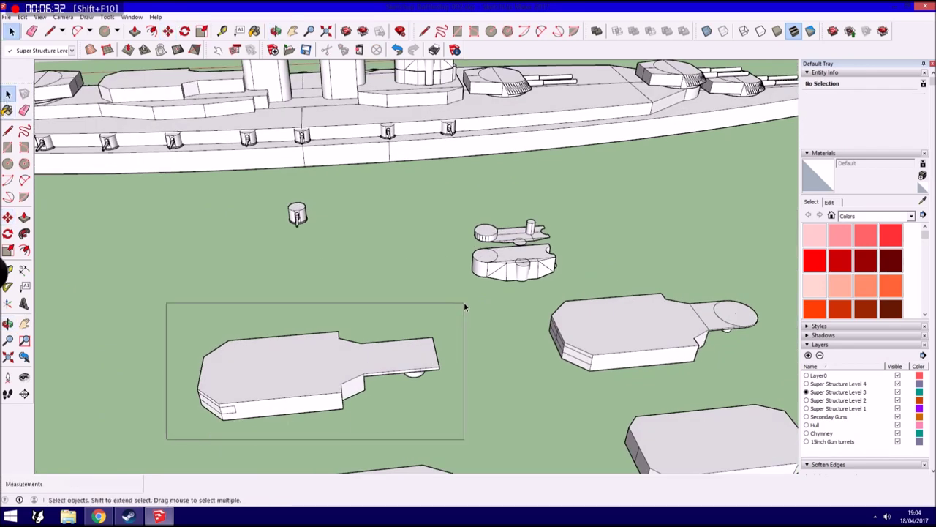
# Put the selected slab on Super Structure Level 3 and make it a group
pyautogui.click(72, 50)
pyautogui.click(67, 116)
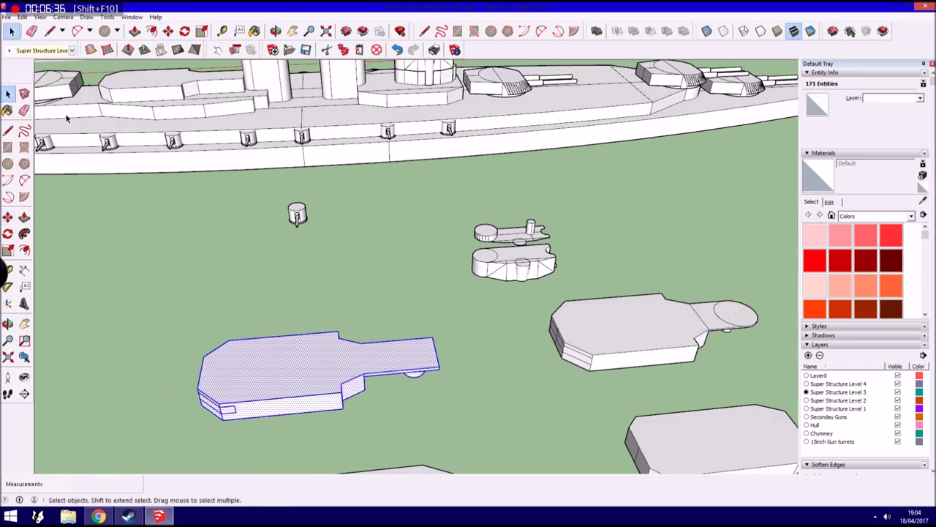
pyautogui.click(22, 16)
pyautogui.click(44, 208)
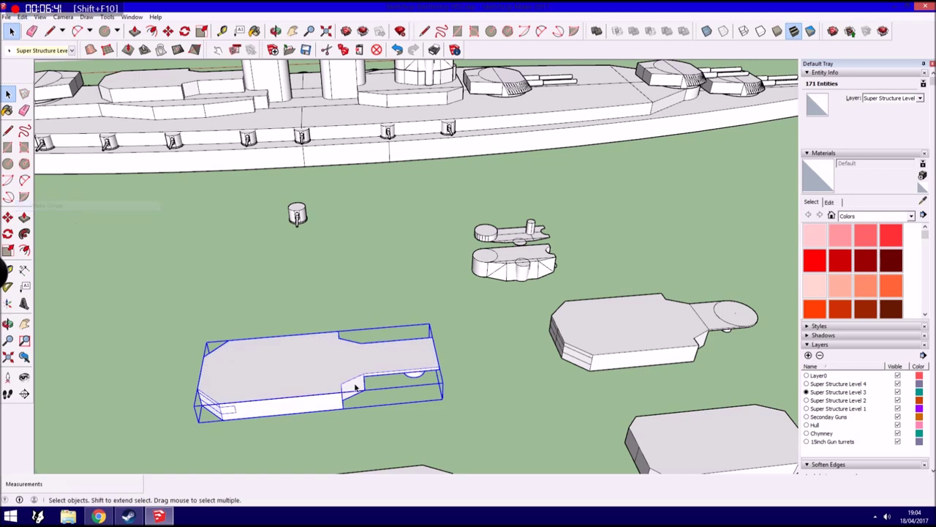
# Move the grouped slab and the bottom-right block onto the ship's deck
pyautogui.moveTo(439, 330); pyautogui.dragTo(512, 342, button='middle')
pyautogui.click(7, 217)
pyautogui.moveTo(627, 344); pyautogui.dragTo(615, 336, button='middle')
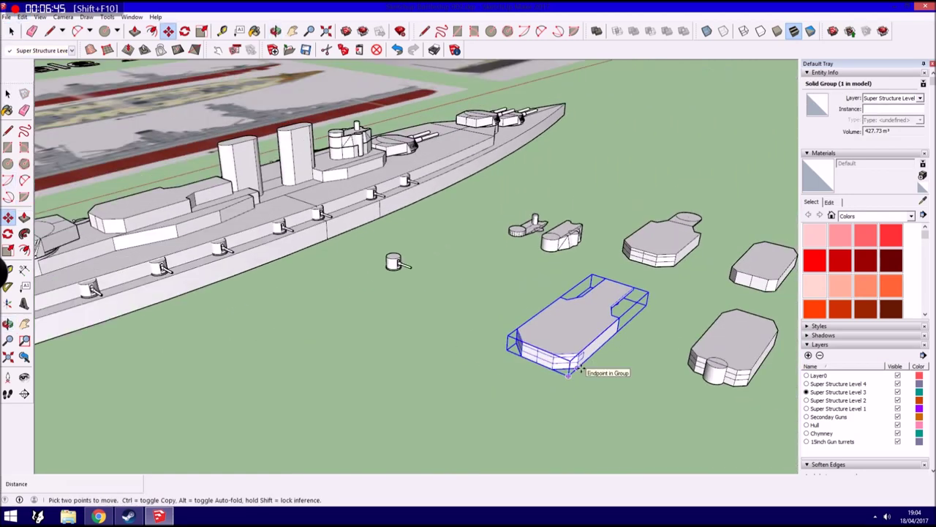
pyautogui.click(600, 336)
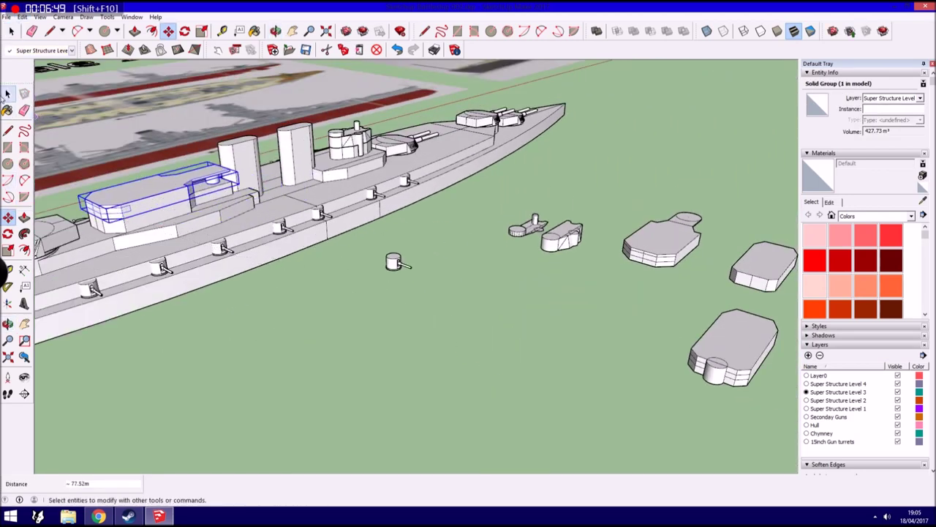
pyautogui.click(8, 94)
pyautogui.click(621, 349)
pyautogui.click(7, 217)
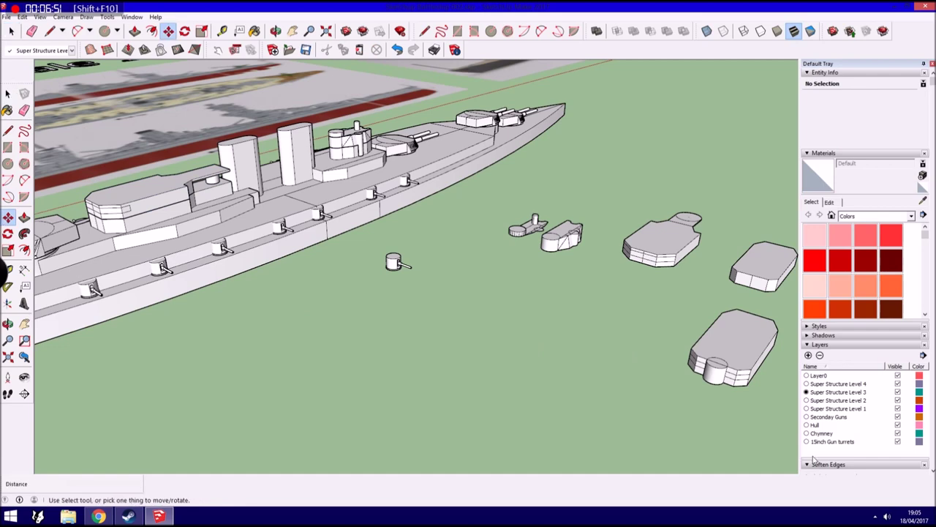
pyautogui.click(741, 393)
# Shift the placed superstructure group flush against its neighbouring block
pyautogui.click(132, 204)
pyautogui.moveTo(132, 205); pyautogui.dragTo(231, 211, button='middle')
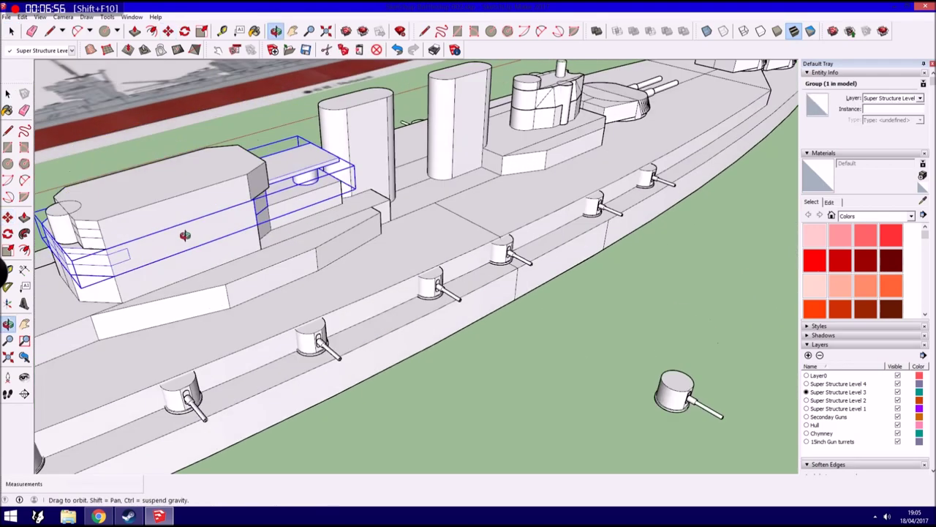
pyautogui.moveTo(231, 211); pyautogui.dragTo(242, 183)
pyautogui.scroll(5, 315, 156)
pyautogui.press('m')
pyautogui.click(314, 156)
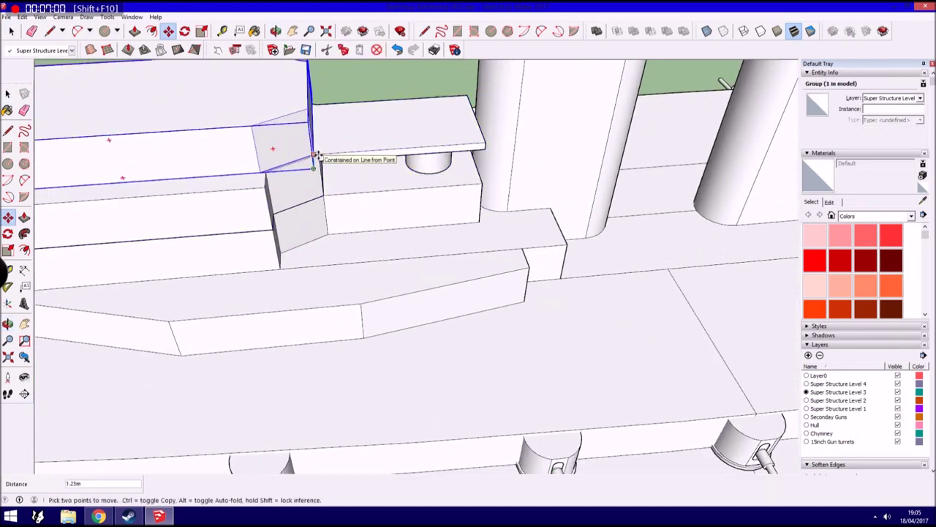
pyautogui.click(314, 155)
pyautogui.scroll(-10, 356, 198)
pyautogui.moveTo(356, 198)
pyautogui.mouseDown(button='middle')
pyautogui.moveTo(101, 273)
pyautogui.moveTo(359, 282)
pyautogui.mouseUp(button='middle')
pyautogui.scroll(2, 365, 267)
pyautogui.press('space')
# Delete the loose turret parts lying beside the ship
pyautogui.moveTo(470, 260)
pyautogui.mouseDown(button='middle')
pyautogui.moveTo(487, 286)
pyautogui.moveTo(699, 244)
pyautogui.mouseUp(button='middle')
pyautogui.moveTo(472, 336); pyautogui.dragTo(709, 153)
pyautogui.press('Delete')
# Move the bridge group off the ship to the left
pyautogui.moveTo(755, 133); pyautogui.dragTo(143, 325, button='middle')
pyautogui.scroll(5, 143, 325)
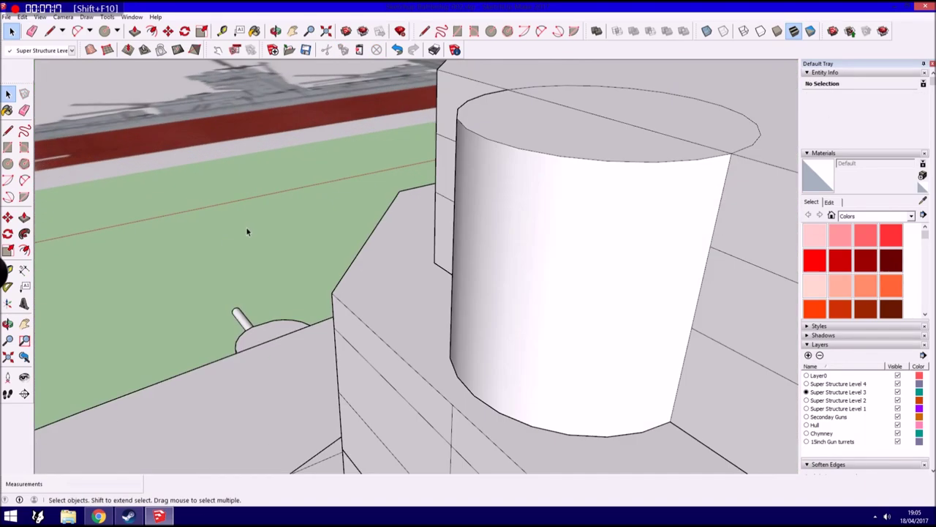
pyautogui.scroll(-4, 246, 234)
pyautogui.moveTo(246, 234); pyautogui.dragTo(346, 235, button='middle')
pyautogui.click(347, 234)
pyautogui.click(23, 16)
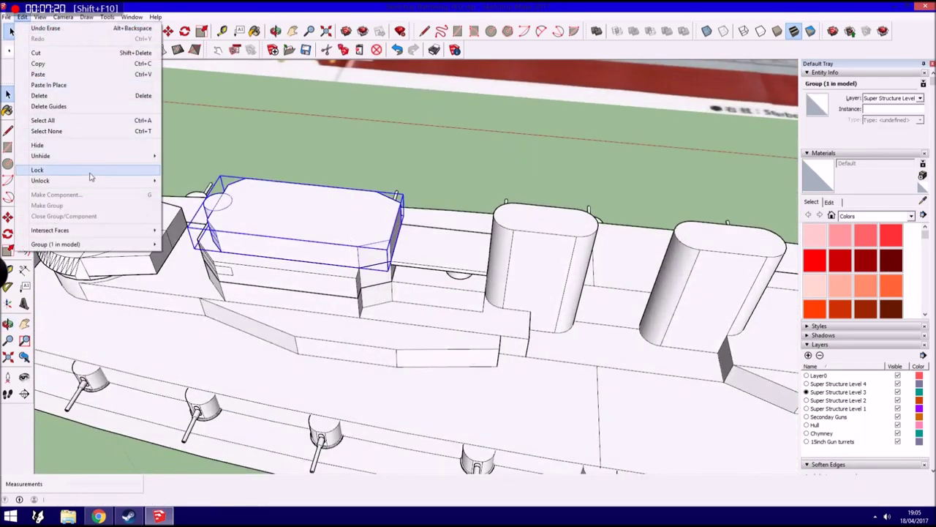
pyautogui.press('Escape')
pyautogui.press('m')
pyautogui.scroll(-5, 411, 280)
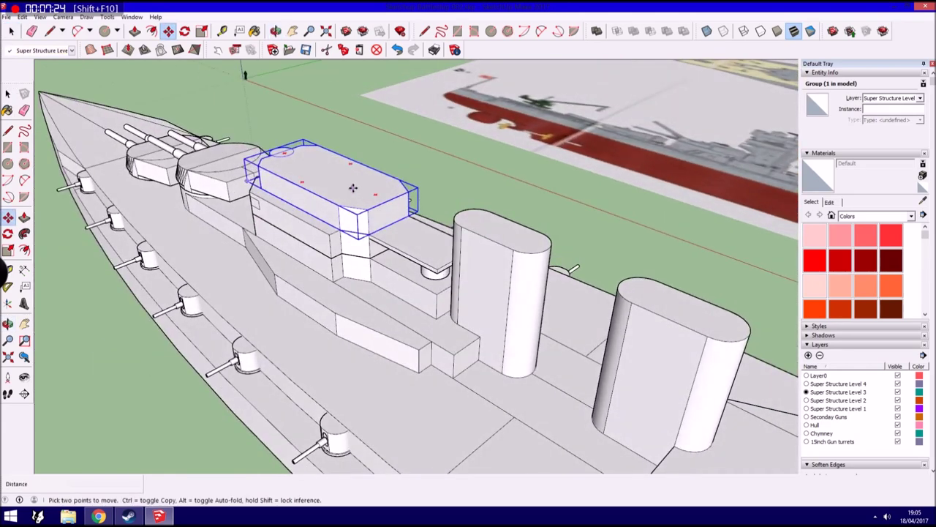
pyautogui.click(386, 203)
pyautogui.moveTo(386, 203); pyautogui.dragTo(86, 98, button='middle')
pyautogui.click(86, 98)
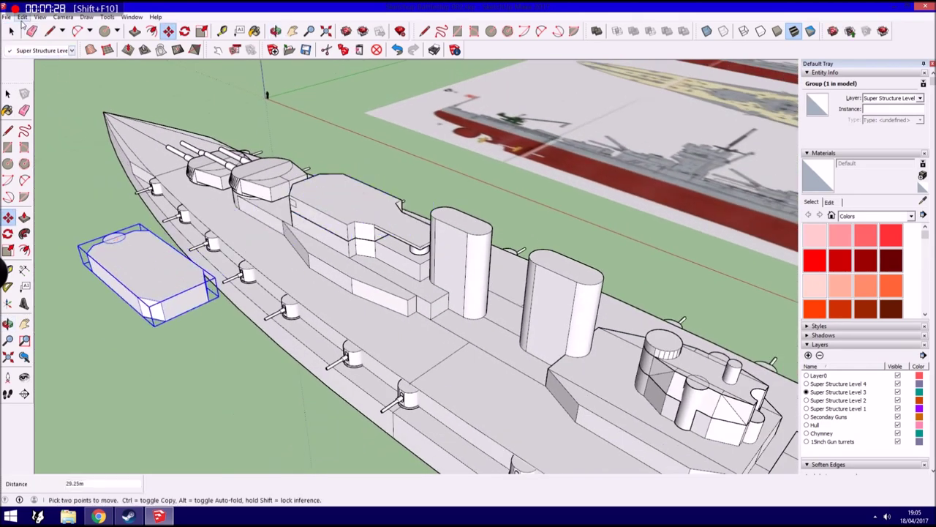
# Explode the bridge group into loose geometry
pyautogui.click(23, 16)
pyautogui.click(212, 255)
pyautogui.press('space')
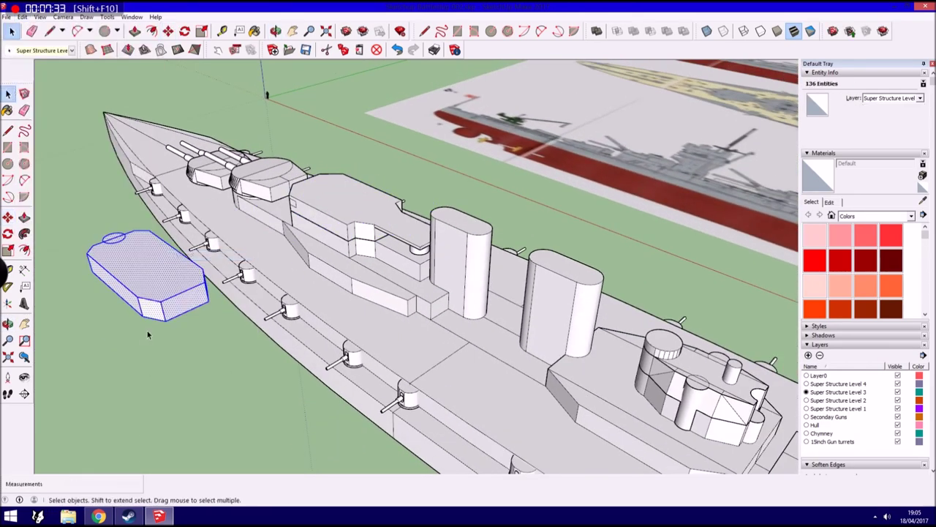
# Push the bridge block's end section in to shorten it
pyautogui.click(147, 331)
pyautogui.moveTo(147, 331); pyautogui.dragTo(125, 299, button='middle')
pyautogui.scroll(3, 125, 299)
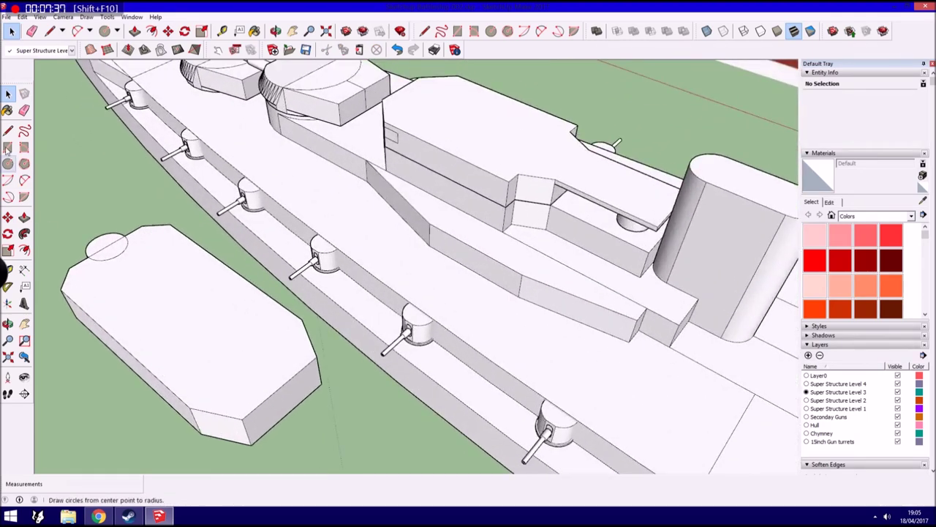
pyautogui.press('l')
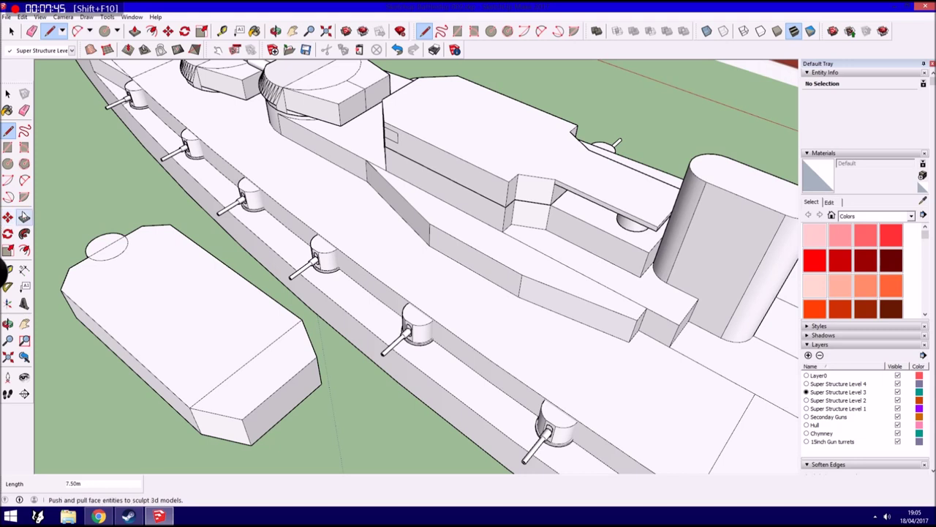
pyautogui.click(24, 216)
pyautogui.moveTo(264, 423); pyautogui.dragTo(212, 398)
# Draw corner lines and push the corner triangles away to make the block octagonal
pyautogui.press('l')
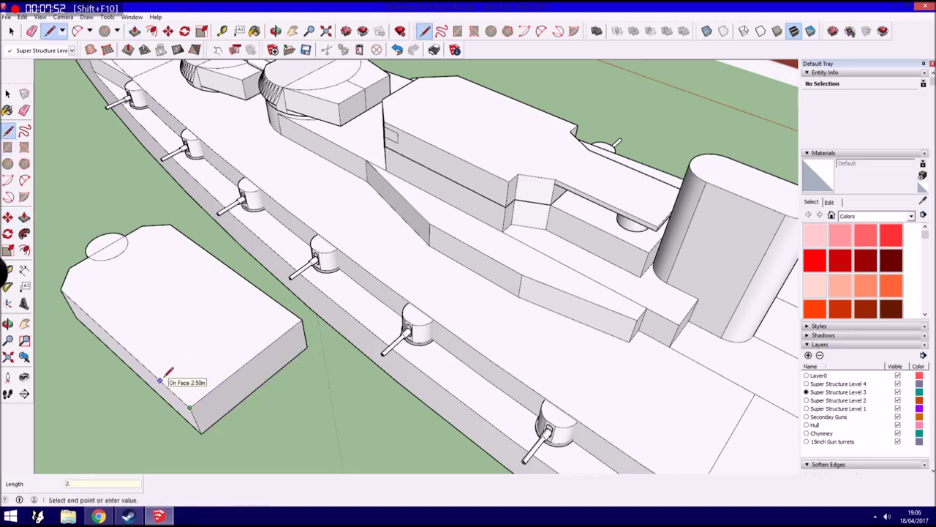
pyautogui.click(24, 217)
pyautogui.click(198, 402)
pyautogui.click(247, 363)
pyautogui.click(287, 333)
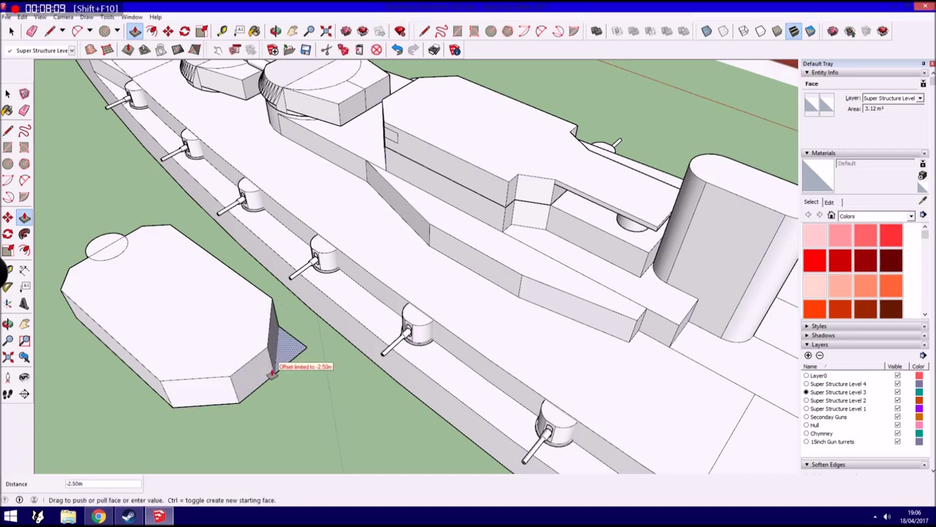
pyautogui.click(7, 93)
# Select the whole octagonal block and place it on the ship's superstructure
pyautogui.click(236, 286)
pyautogui.moveTo(236, 286)
pyautogui.mouseDown(button='middle')
pyautogui.moveTo(236, 339)
pyautogui.moveTo(127, 300)
pyautogui.mouseUp(button='middle')
pyautogui.moveTo(126, 296); pyautogui.dragTo(258, 112)
pyautogui.press('l')
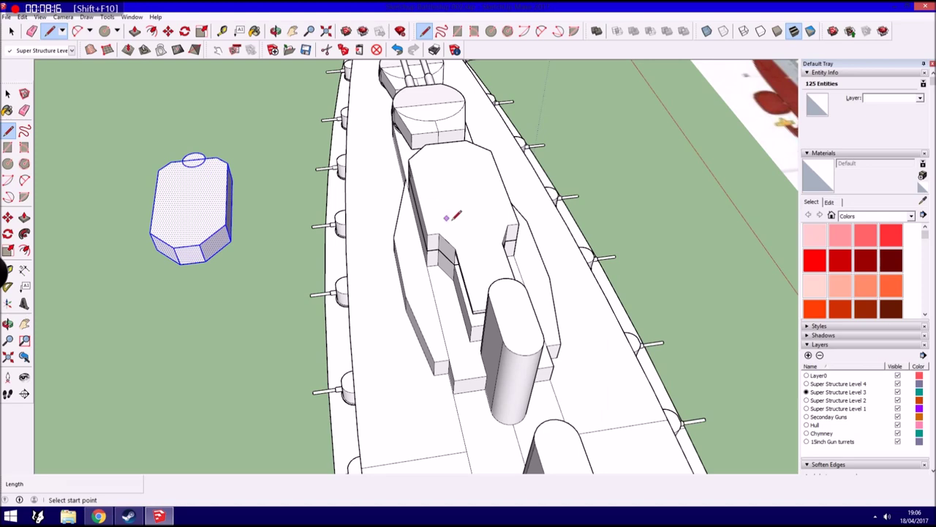
pyautogui.press('m')
pyautogui.click(167, 268)
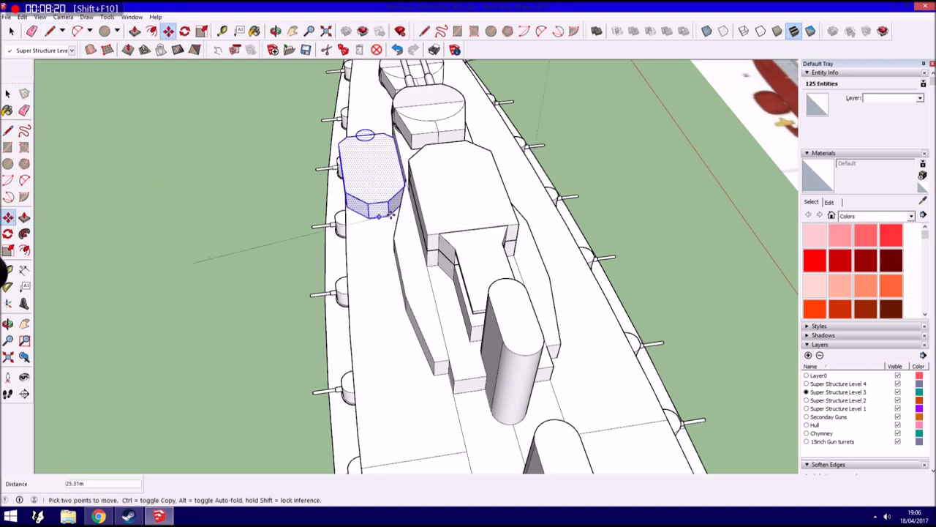
pyautogui.click(460, 230)
pyautogui.moveTo(460, 230)
pyautogui.mouseDown(button='middle')
pyautogui.moveTo(564, 262)
pyautogui.moveTo(512, 234)
pyautogui.mouseUp(button='middle')
pyautogui.press('space')
# Erase the stray edge left on the deck
pyautogui.click(349, 129)
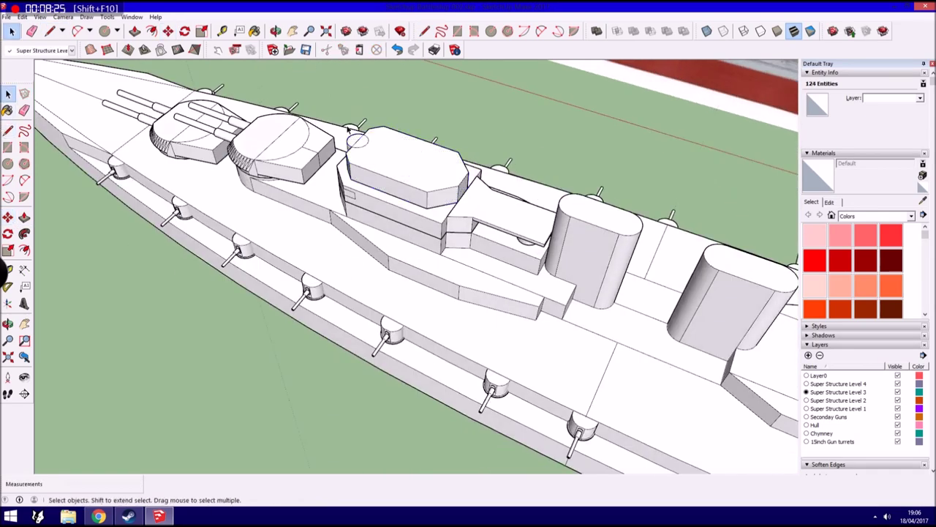
pyautogui.moveTo(455, 207); pyautogui.dragTo(476, 178)
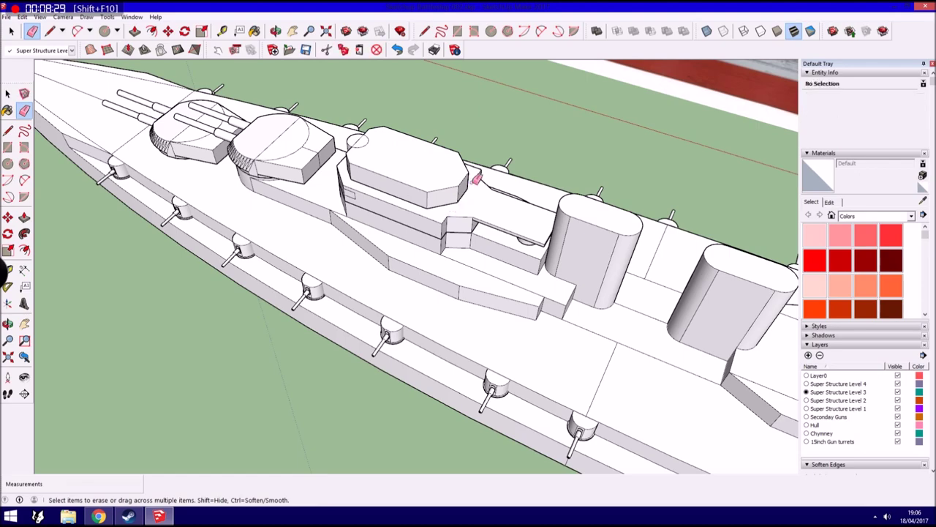
pyautogui.click(7, 94)
pyautogui.scroll(-5, 376, 223)
# View the whole battleship at a three-quarter angle and save the model with File > Save
pyautogui.moveTo(675, 122)
pyautogui.mouseDown(button='middle')
pyautogui.moveTo(114, 290)
pyautogui.moveTo(429, 271)
pyautogui.moveTo(226, 244)
pyautogui.moveTo(586, 273)
pyautogui.moveTo(558, 224)
pyautogui.moveTo(498, 225)
pyautogui.moveTo(523, 303)
pyautogui.moveTo(259, 271)
pyautogui.mouseUp(button='middle')
pyautogui.moveTo(495, 285); pyautogui.dragTo(527, 293, button='middle')
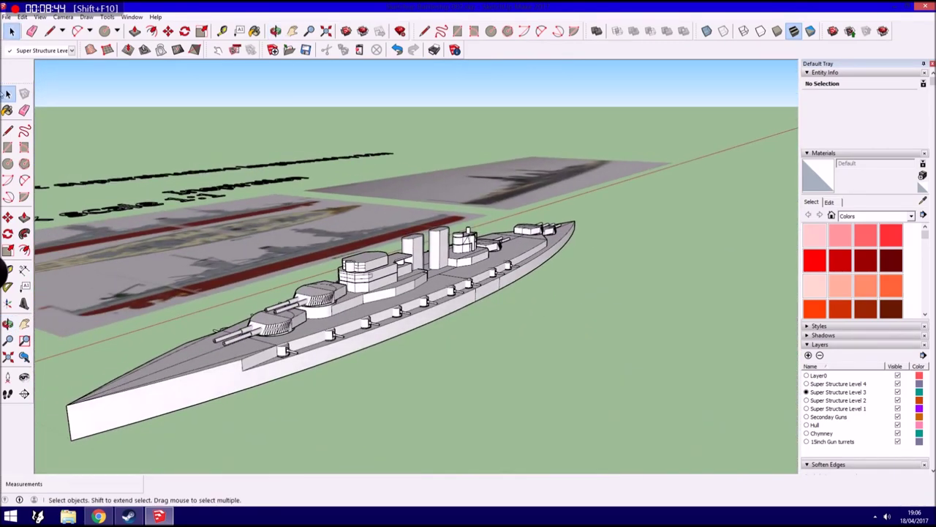
pyautogui.click(7, 16)
pyautogui.click(28, 55)
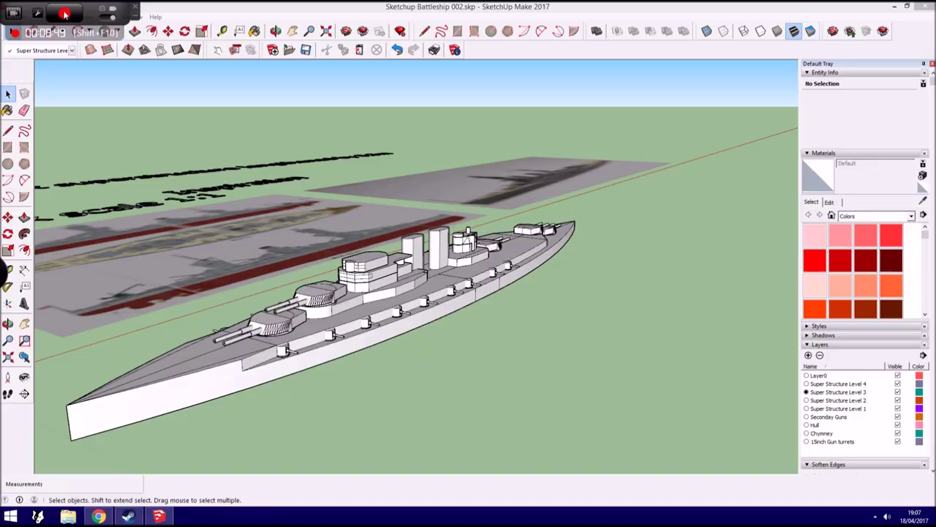